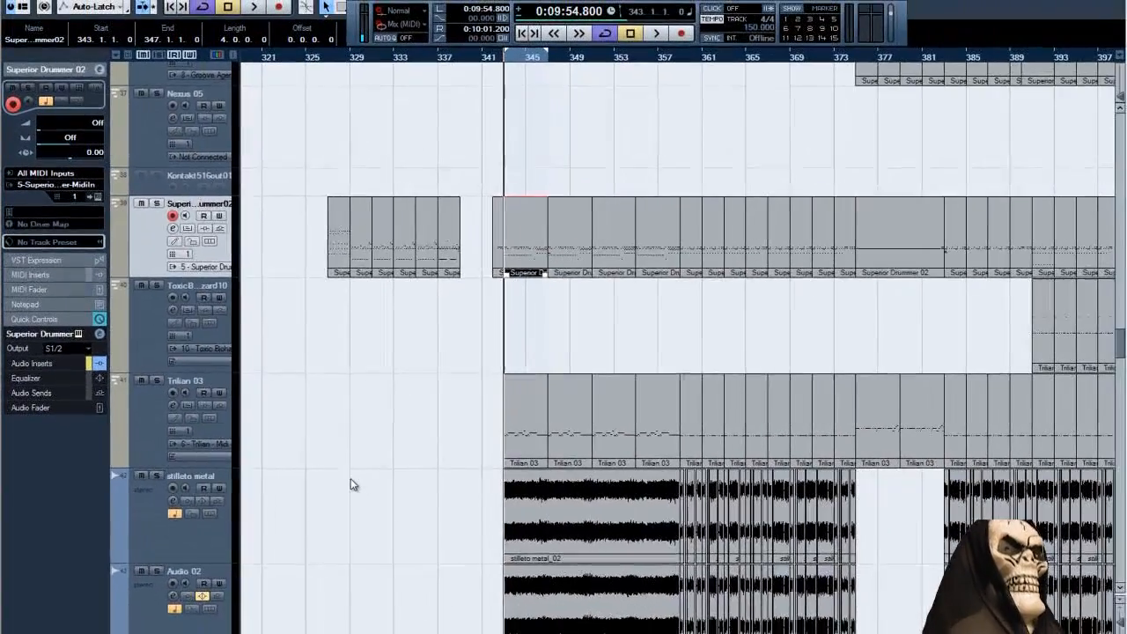
Solo the stilleto metal audio track and play the looped section from bar 343 to hear it alone.
scroll(404, 481, "down", 2)
scroll(370, 504, "up", 1)
scroll(321, 508, "up", 1)
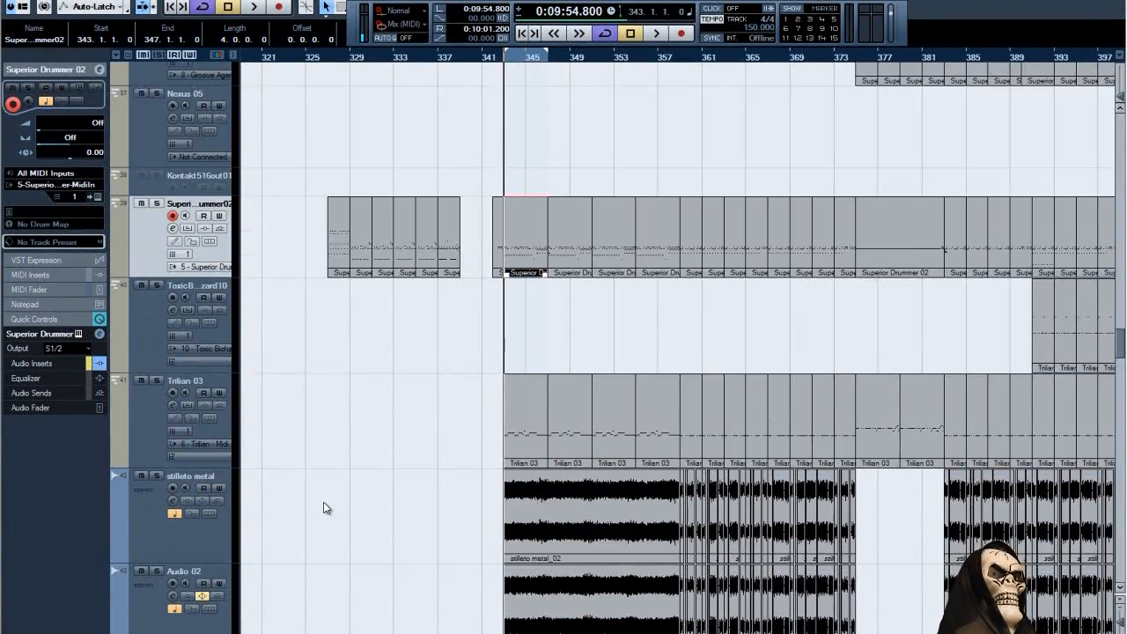
scroll(322, 507, "down", 5)
scroll(324, 509, "up", 6)
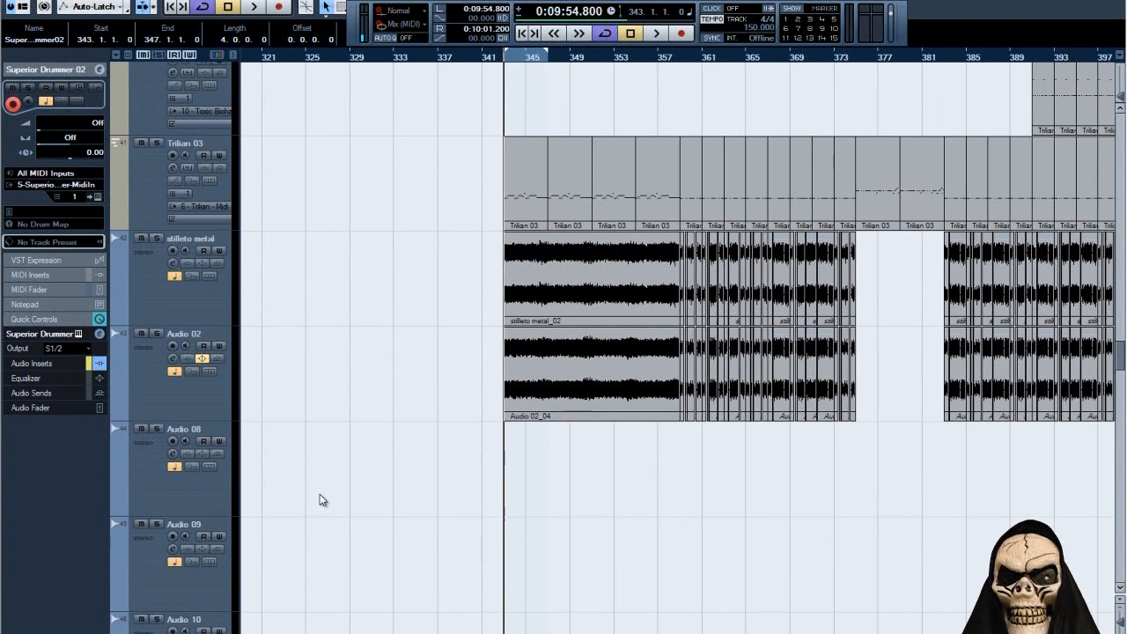
scroll(322, 501, "up", 1)
left_click(157, 275)
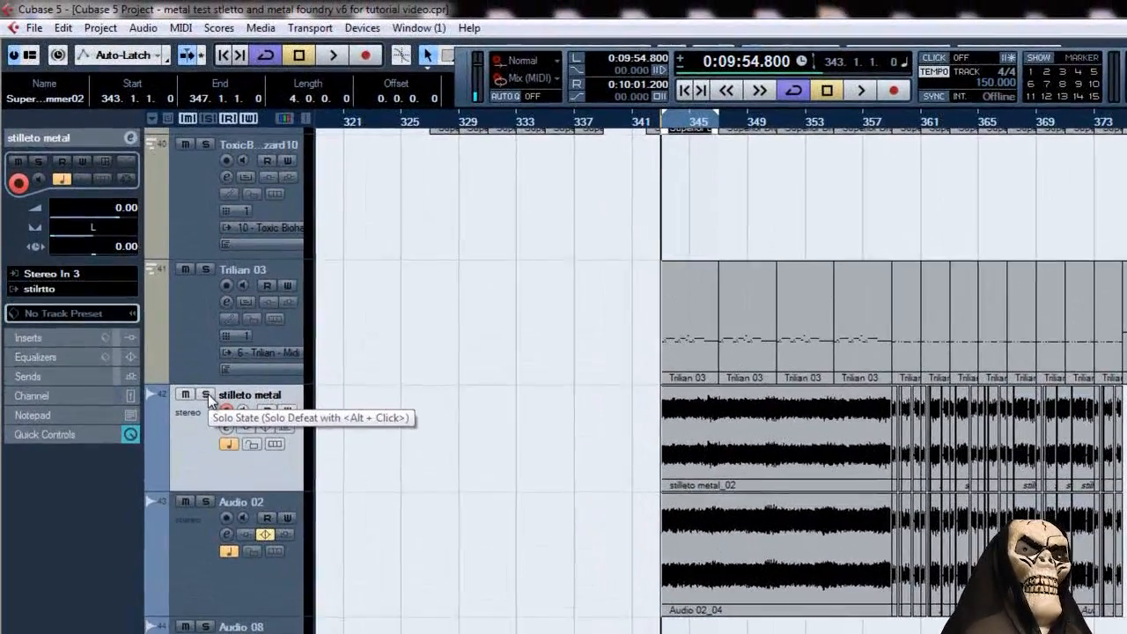
left_click(157, 265)
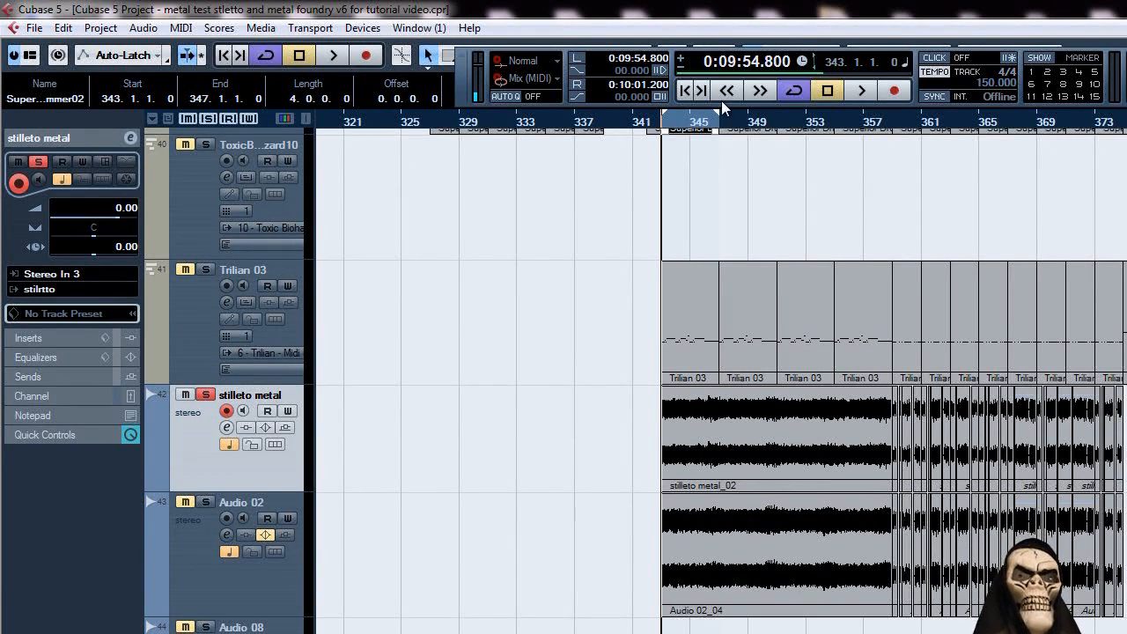
left_click(862, 91)
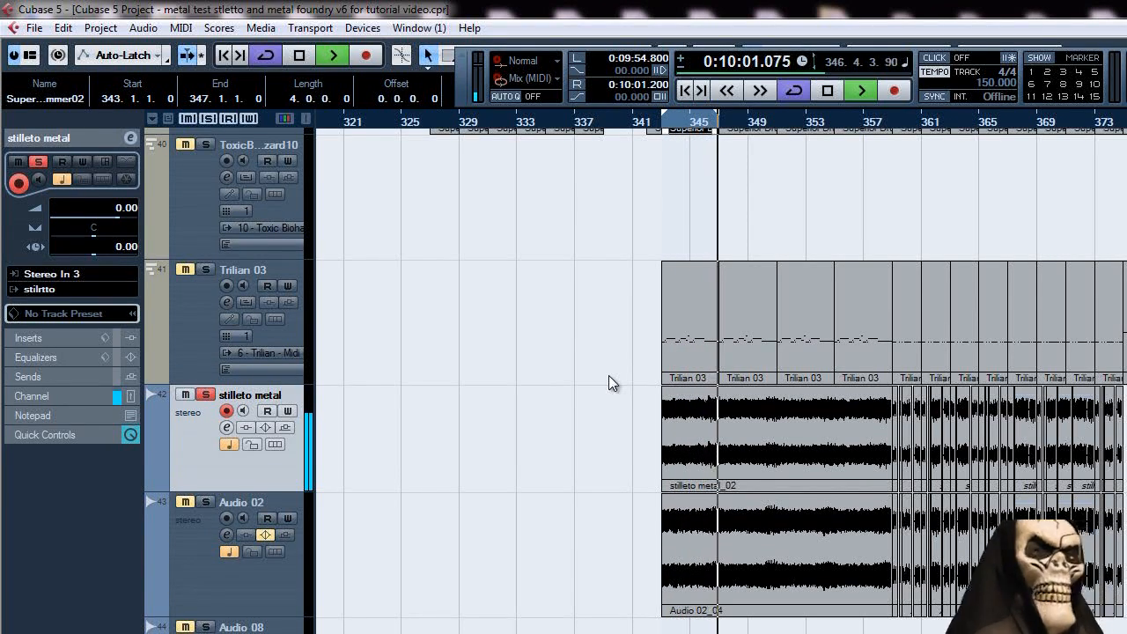
key("space")
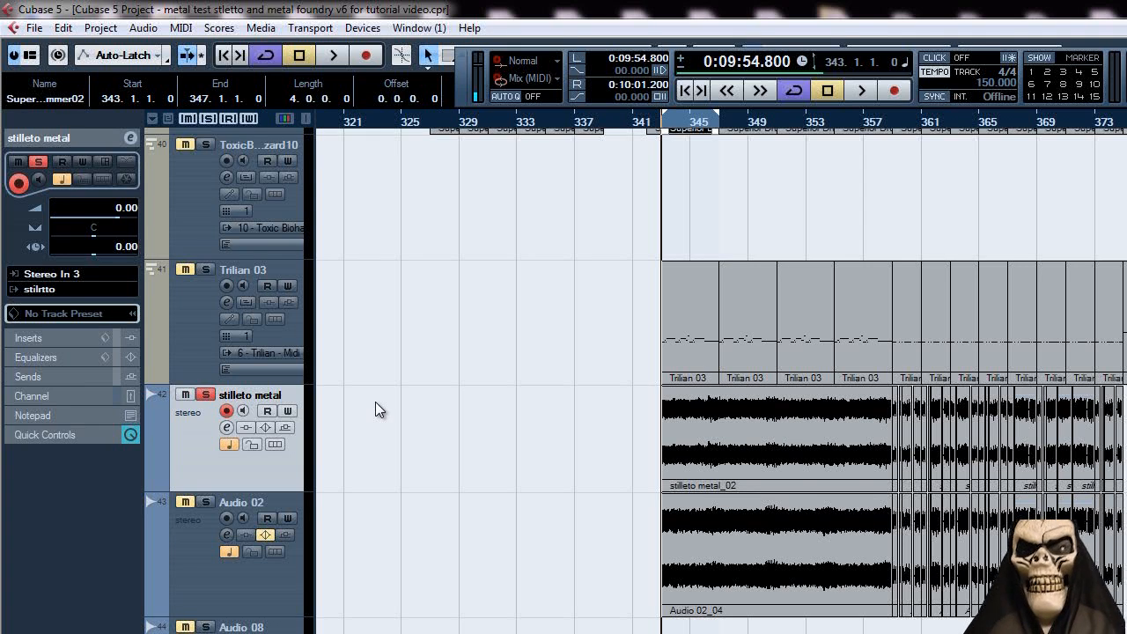
Play the soloed stilleto metal track again and pan it hard left during playback.
left_click(859, 91)
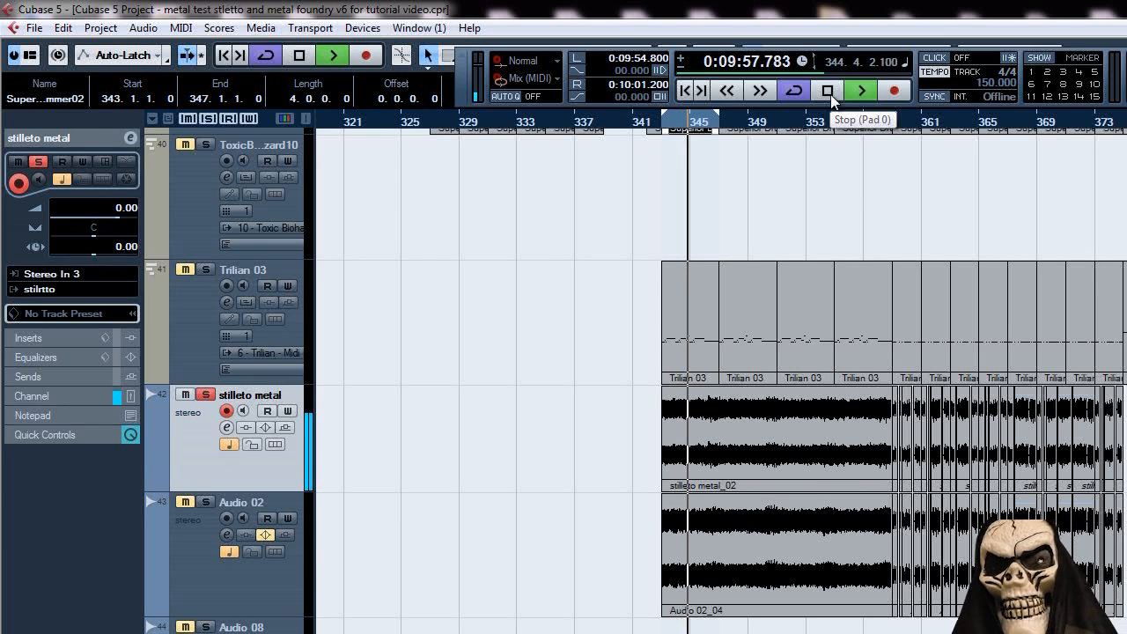
left_click(90, 243)
left_click_drag(91, 243, 46, 243)
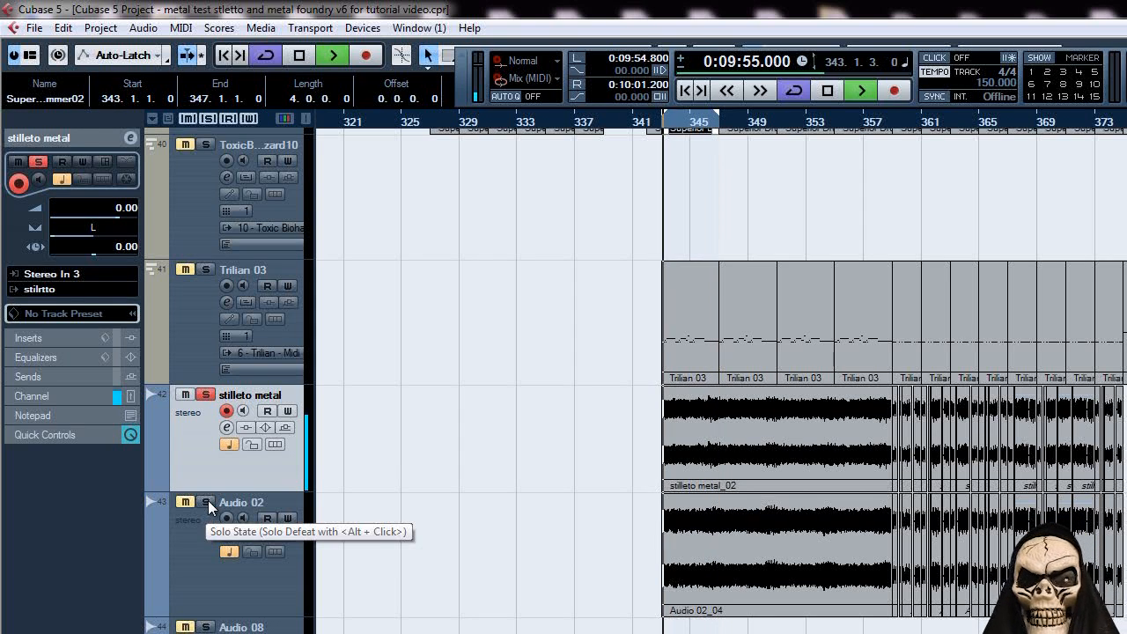
Solo the Audio 02 track as well, listen to it together with stilleto metal, and briefly view its channel settings.
left_click(207, 503)
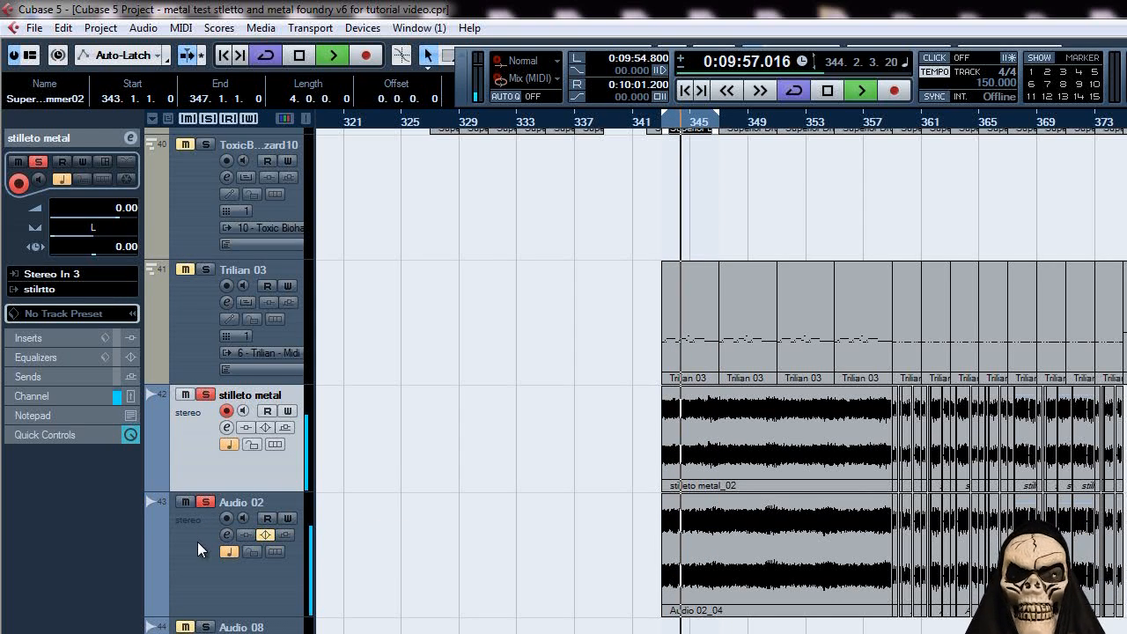
left_click(197, 542)
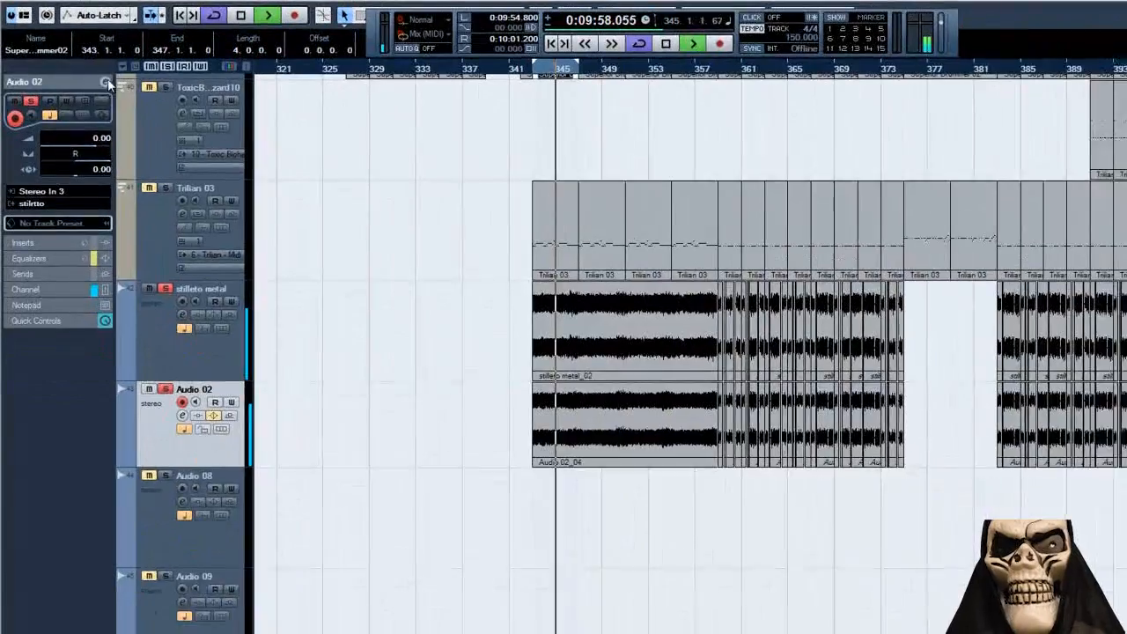
left_click(130, 138)
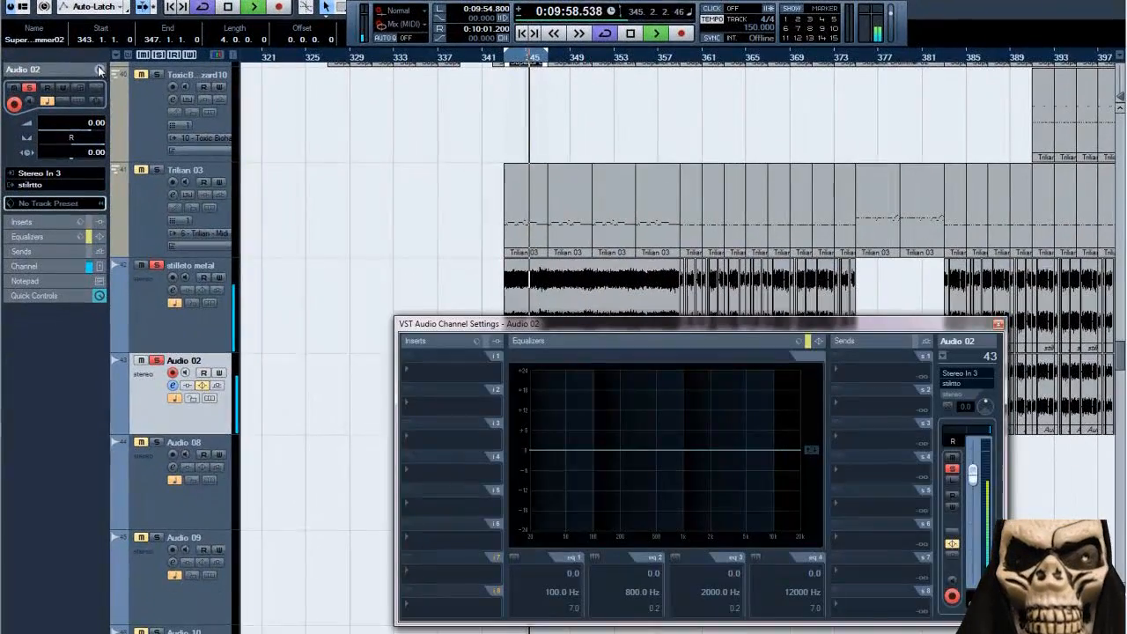
left_click(998, 324)
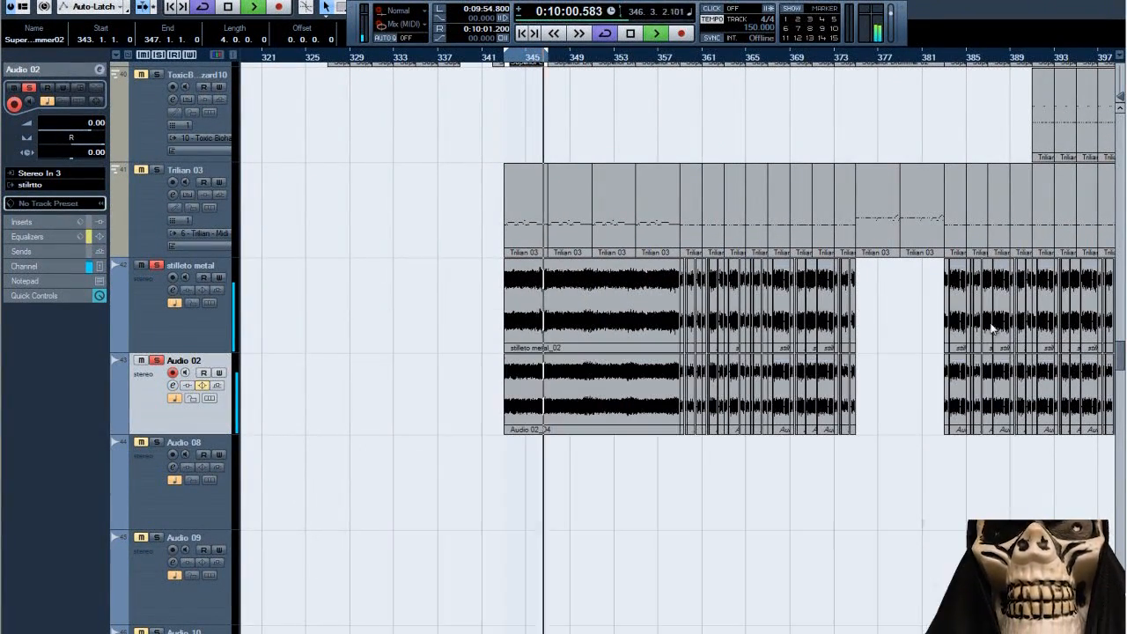
key("space")
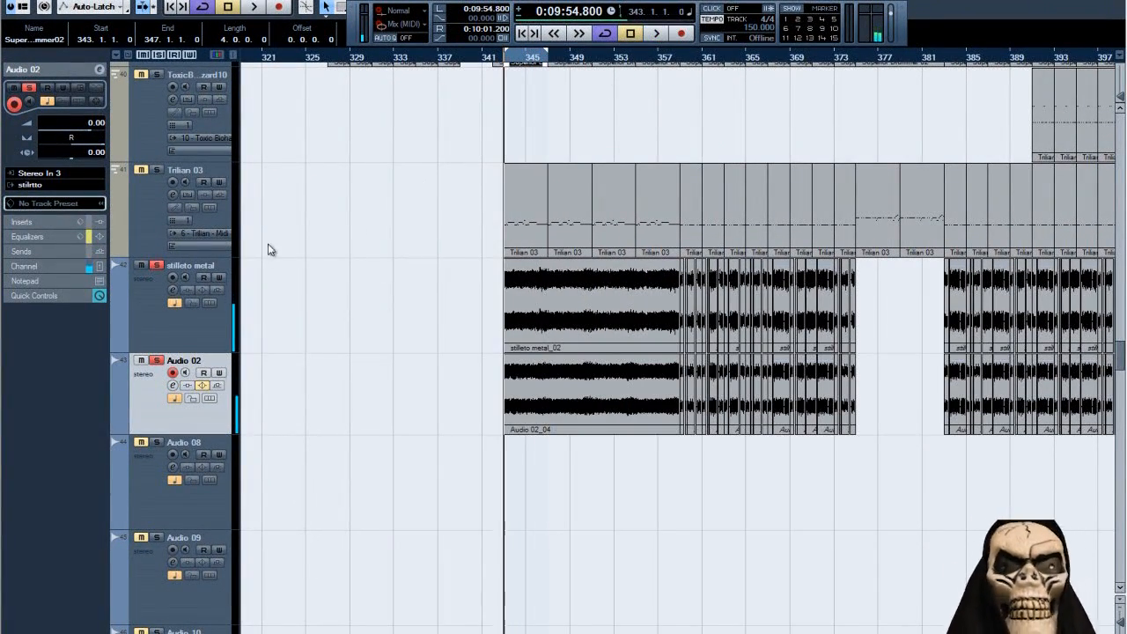
Clear the active solos and audition the beaver dualrecto guitar track on its own.
left_click(160, 55)
scroll(334, 379, "down", 5)
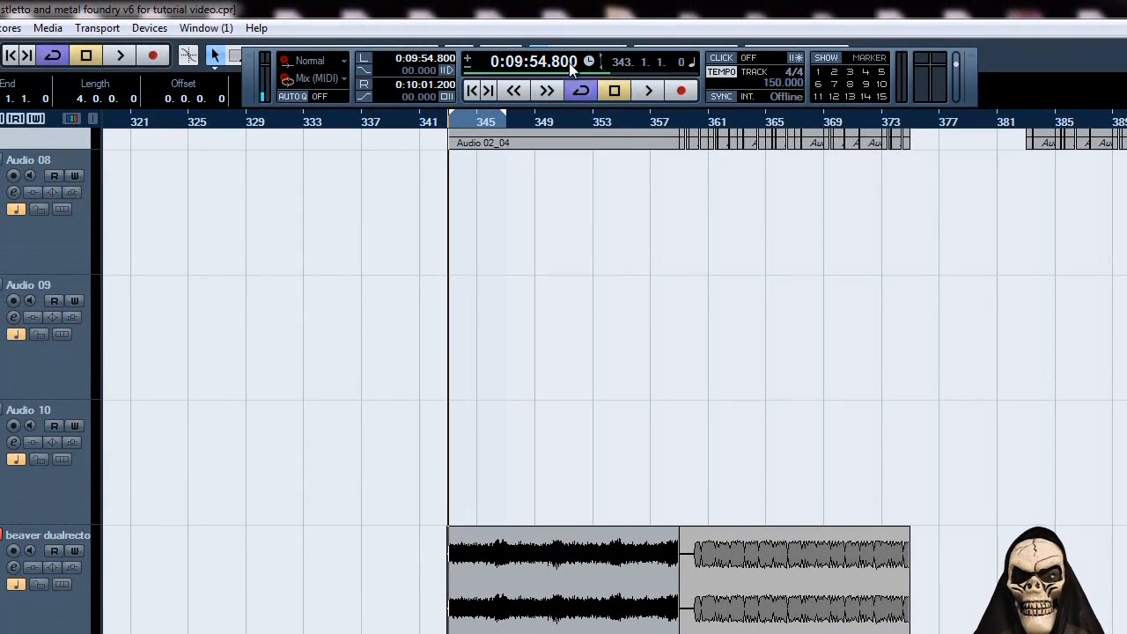
left_click(649, 93)
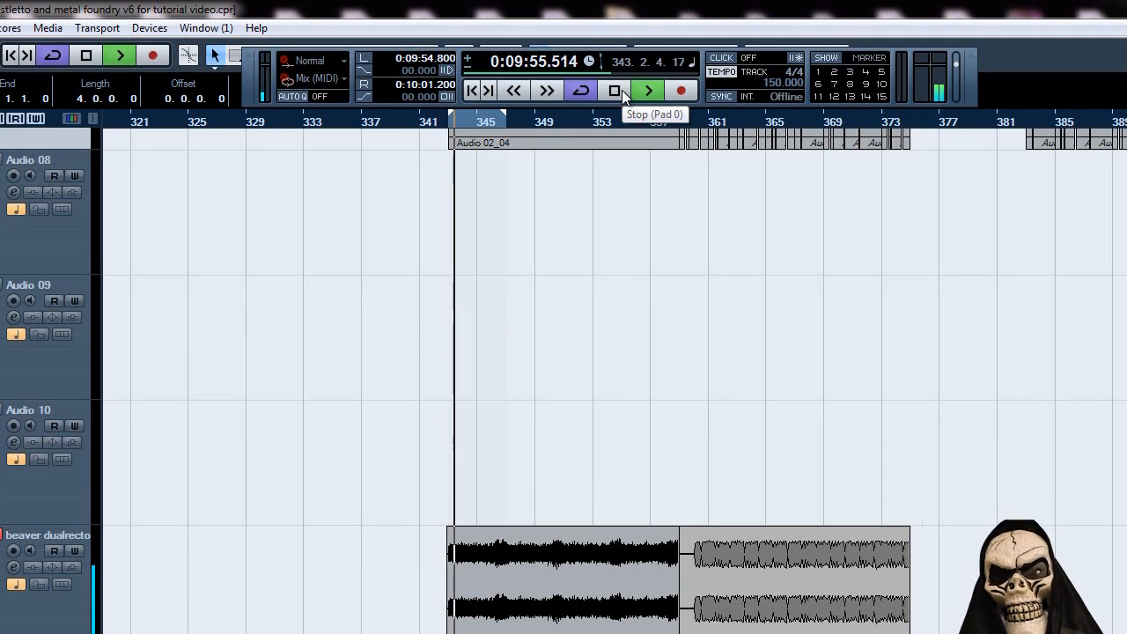
left_click(622, 90)
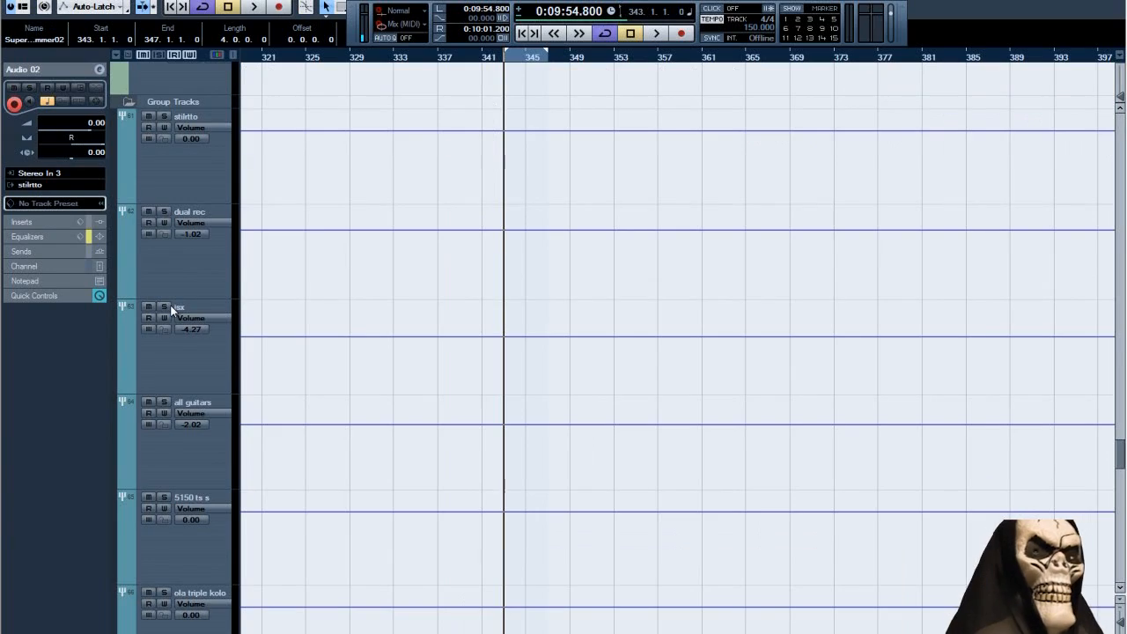
Solo the jsx group track, listen to the looped section, and remove the solo again.
left_click(166, 306)
left_click(657, 34)
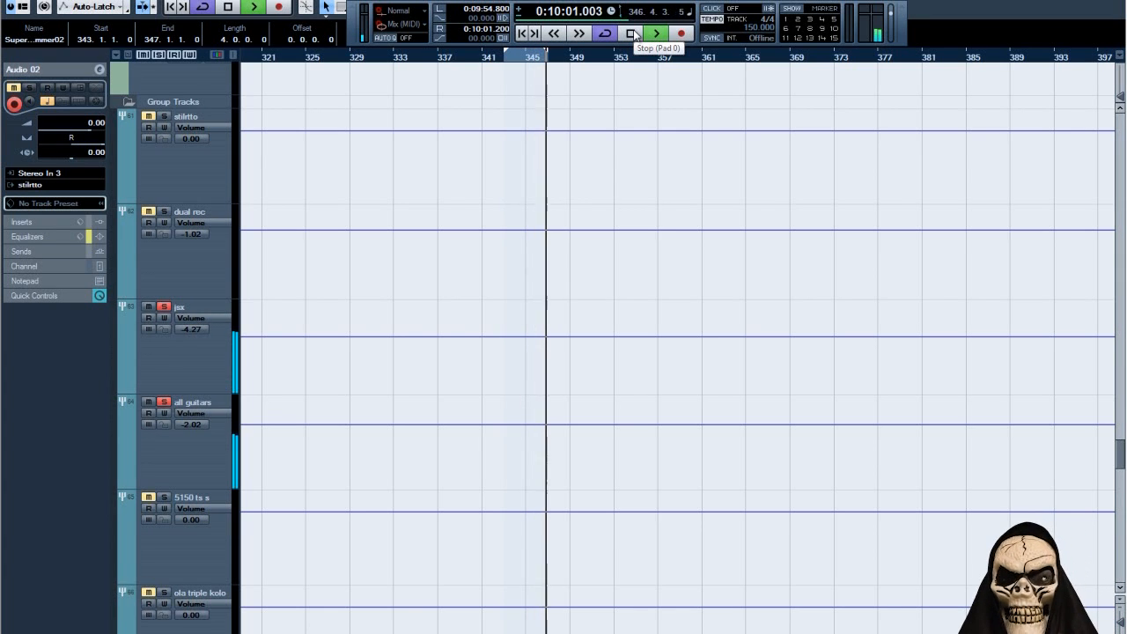
left_click(633, 34)
left_click(168, 308)
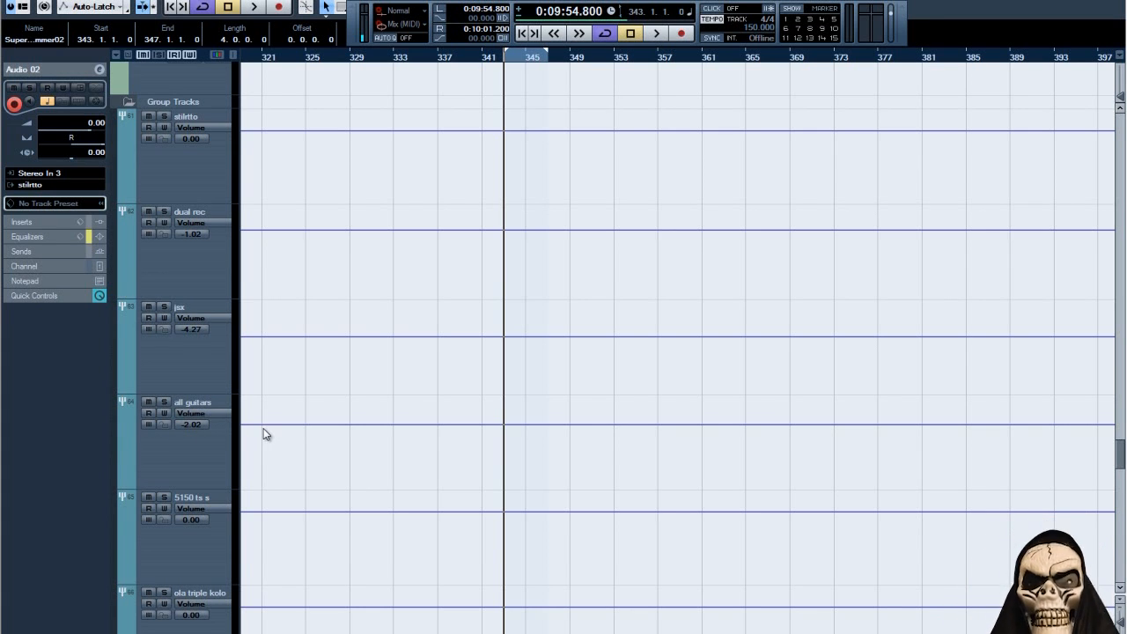
Solo the 5150 ts s group track, listen to the looped section, and remove the solo again.
scroll(260, 428, "down", 2)
left_click(164, 376)
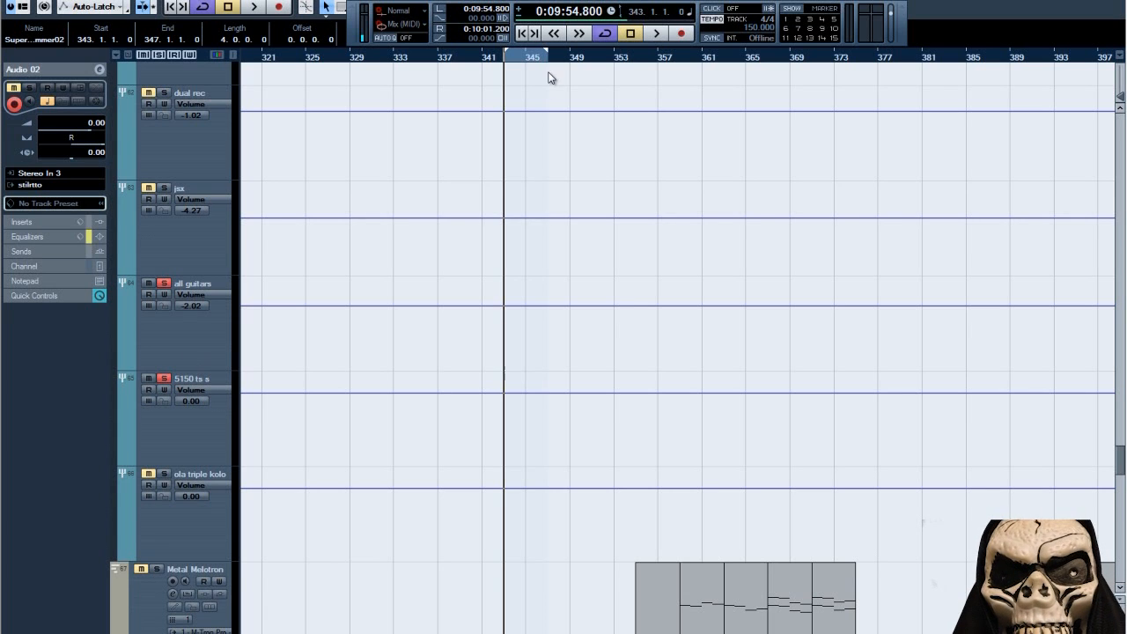
left_click(657, 34)
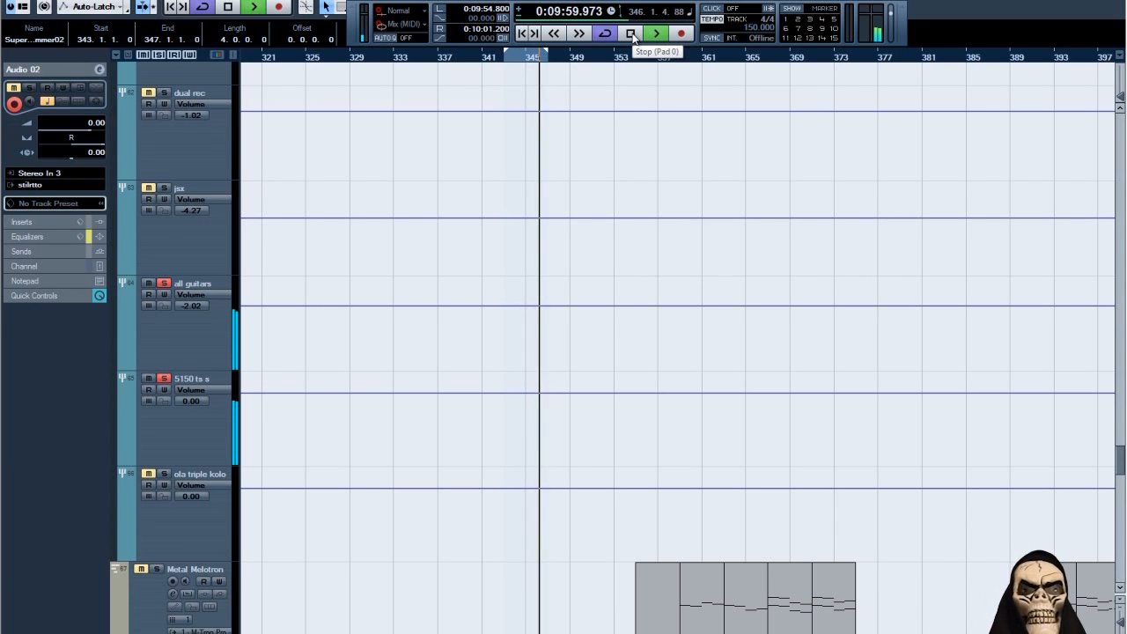
left_click(633, 33)
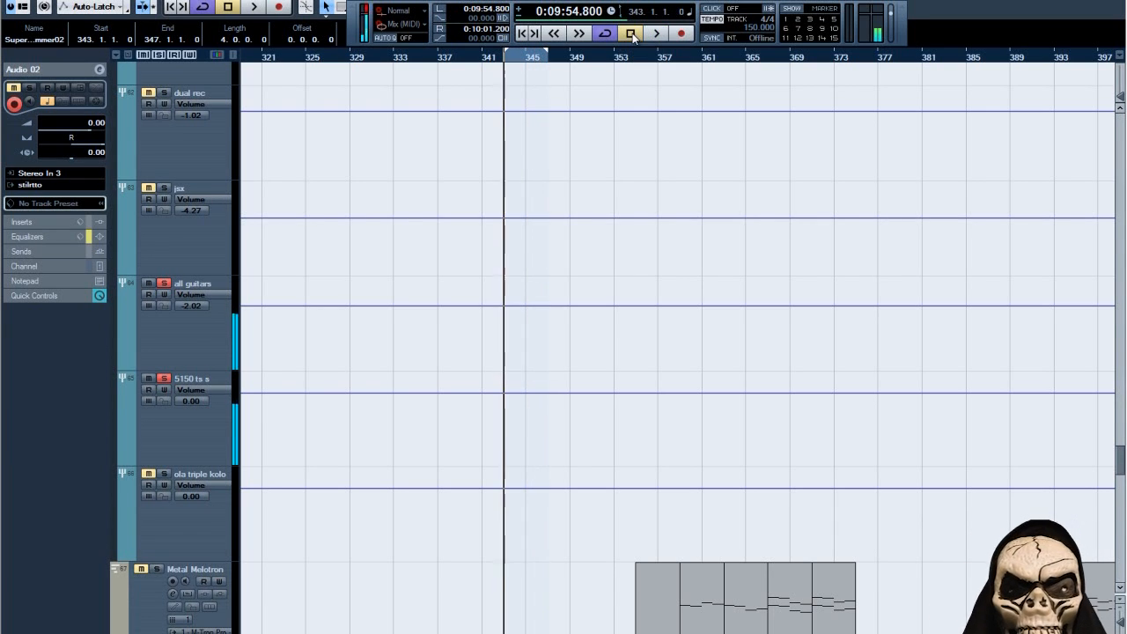
left_click(164, 379)
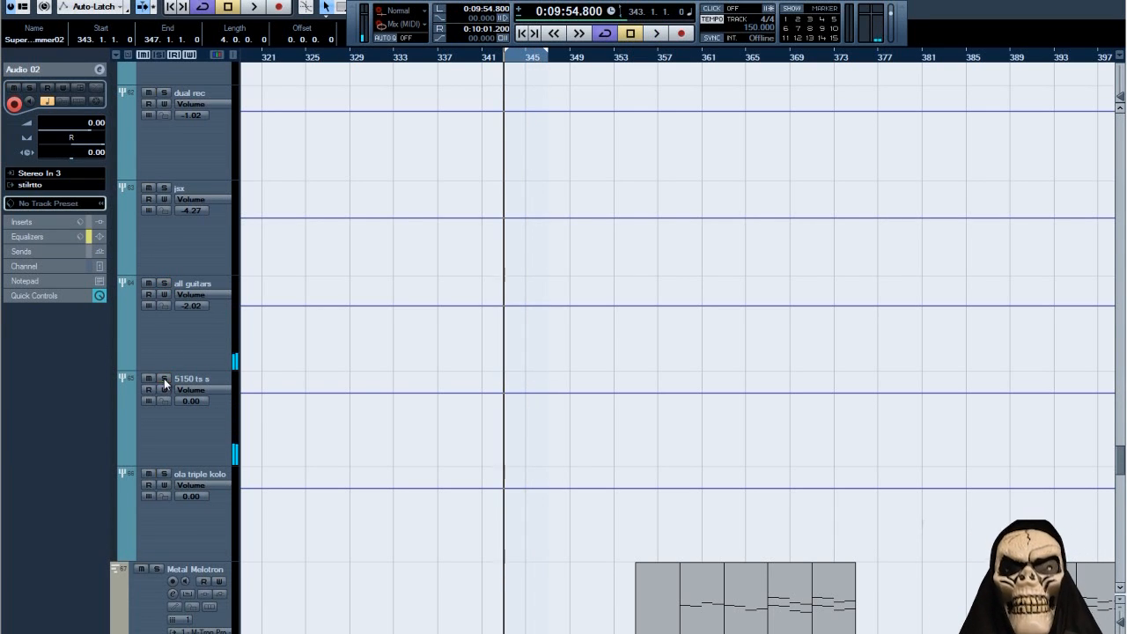
Solo the ola triple kolo group track, listen to the looped section, and remove the solo again.
left_click(164, 473)
left_click(653, 35)
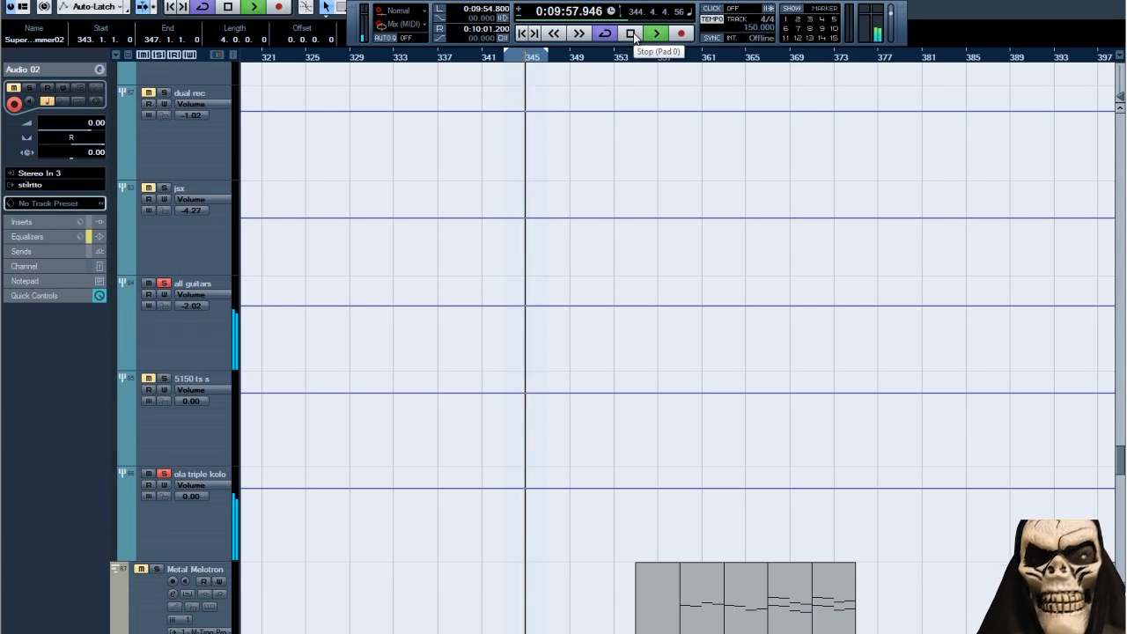
left_click(632, 35)
left_click(164, 473)
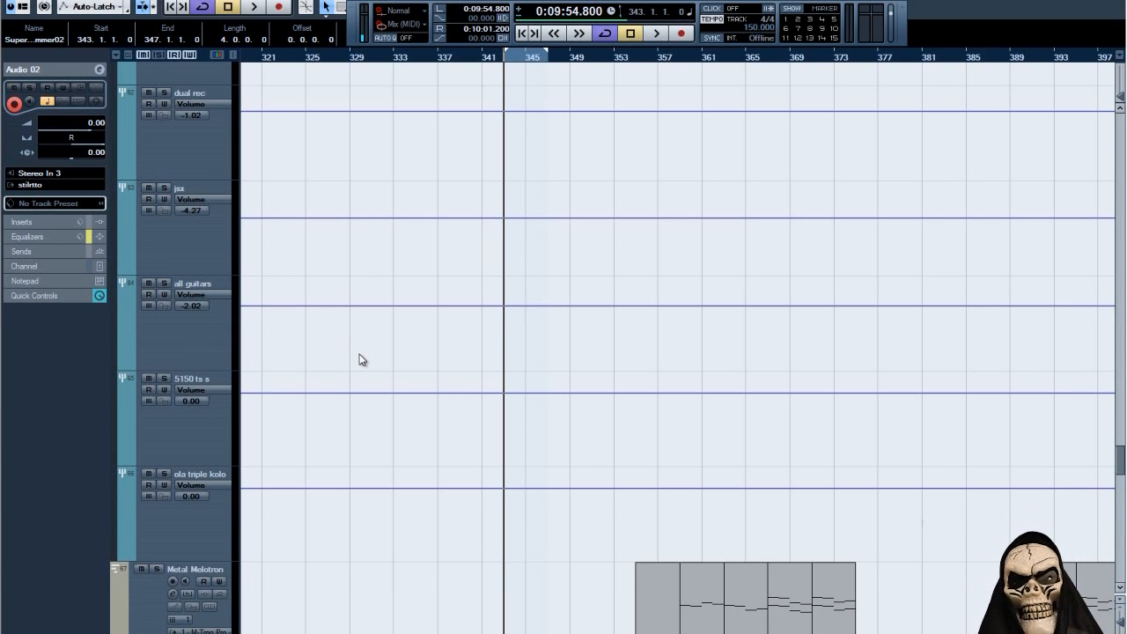
Solo the all guitars group track and play the looped section to hear every guitar together.
scroll(359, 360, "up", 2)
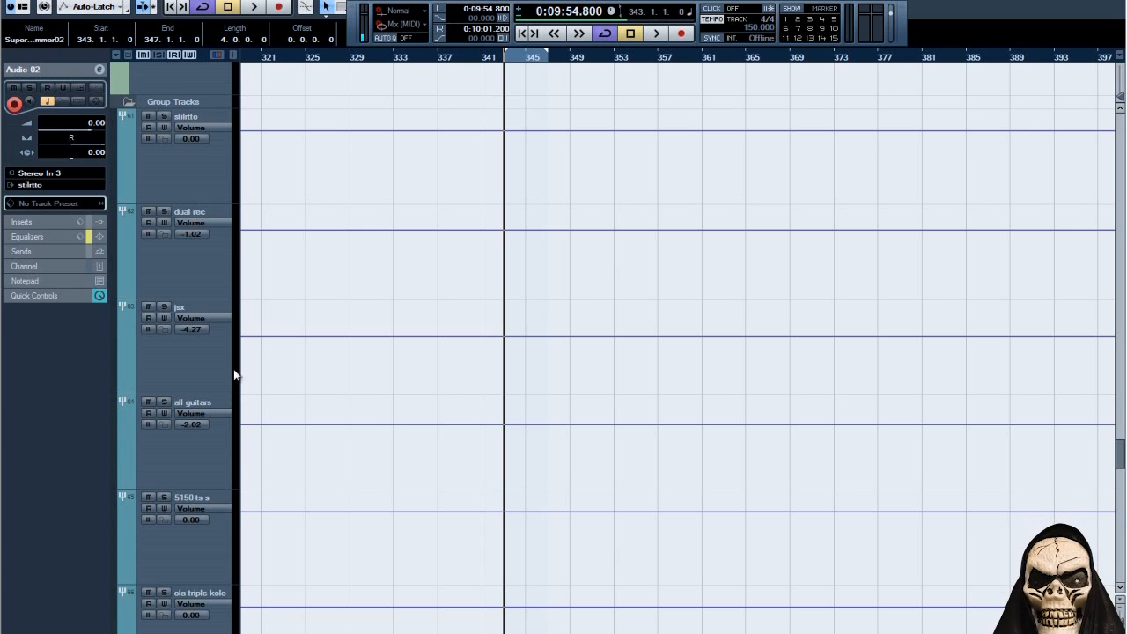
left_click(165, 402)
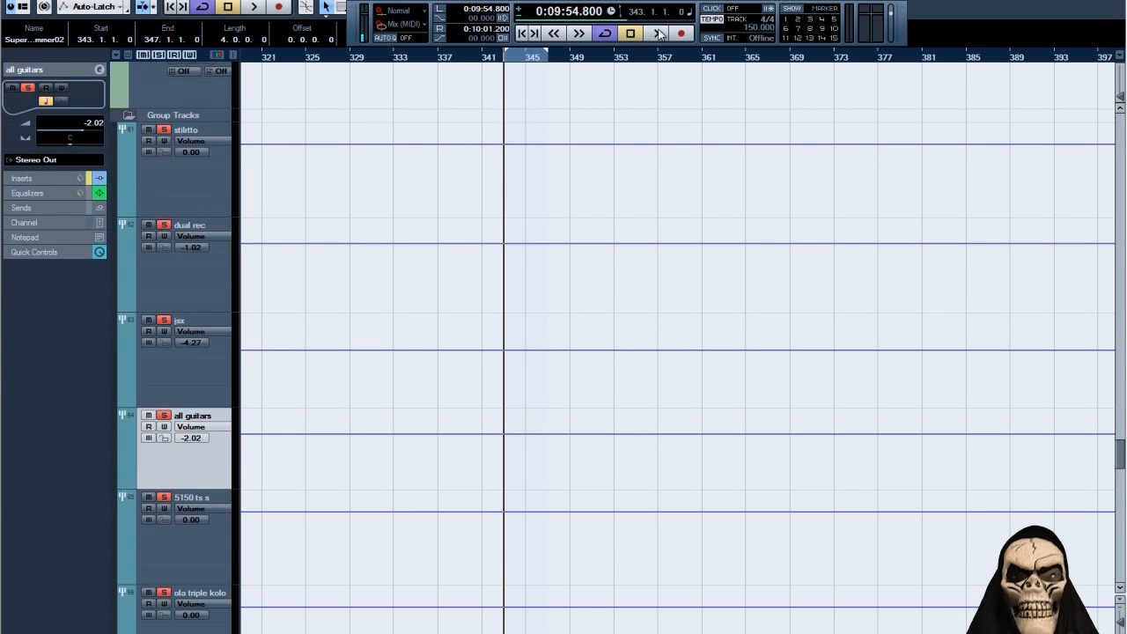
left_click(658, 33)
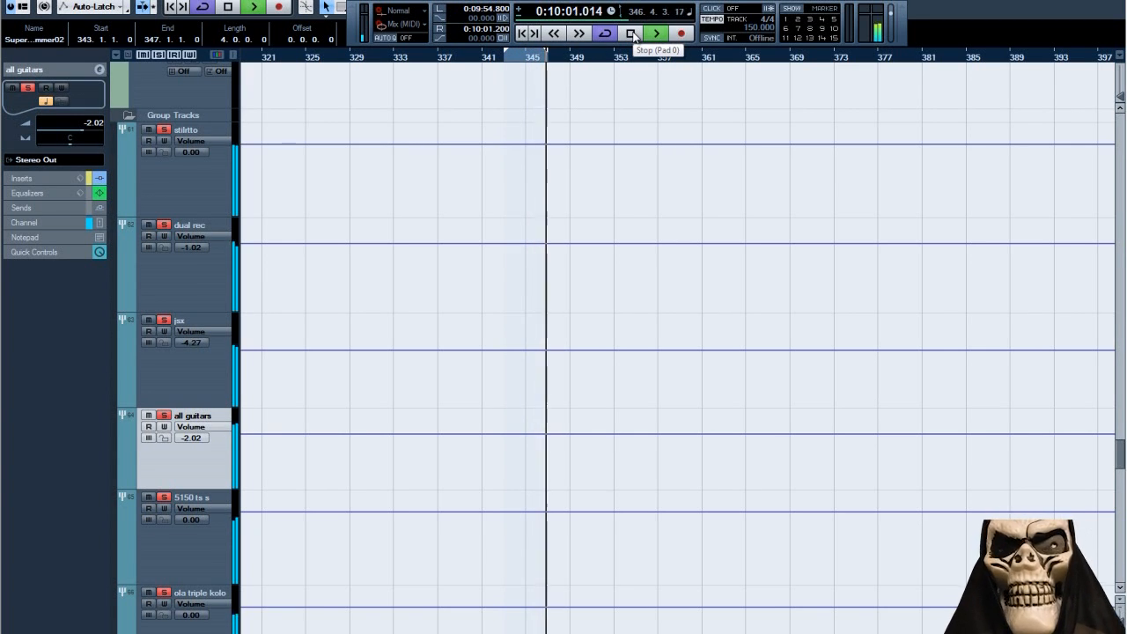
left_click(631, 33)
Open the all guitars channel settings, bypass the EQ band 1 high-pass filter, and listen to the loop without it.
left_click(98, 69)
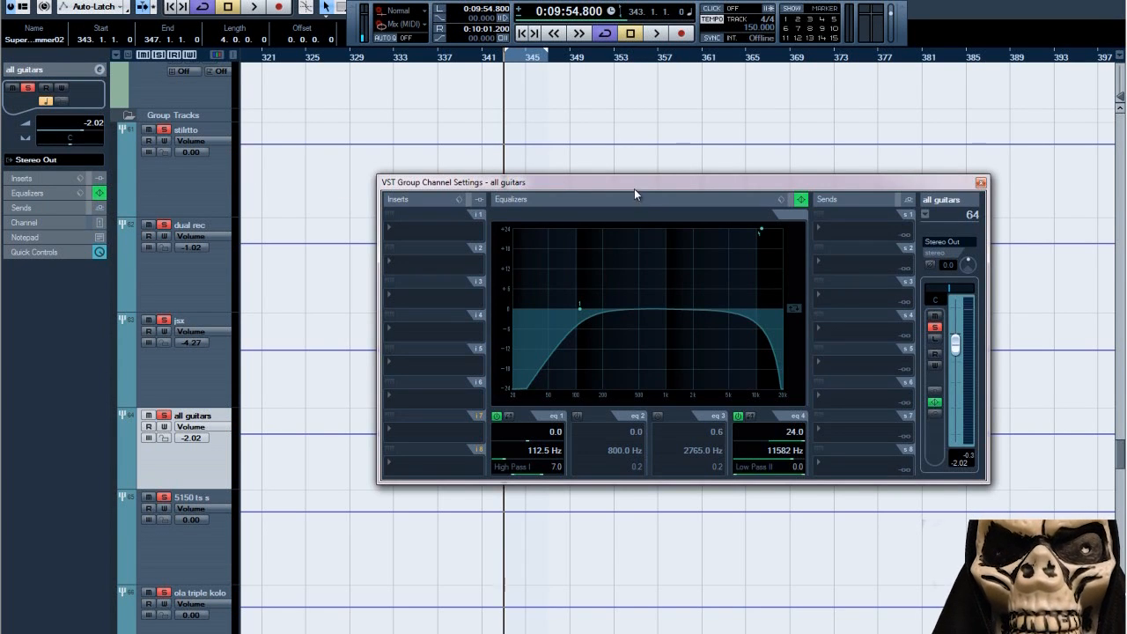
left_click_drag(634, 189, 546, 135)
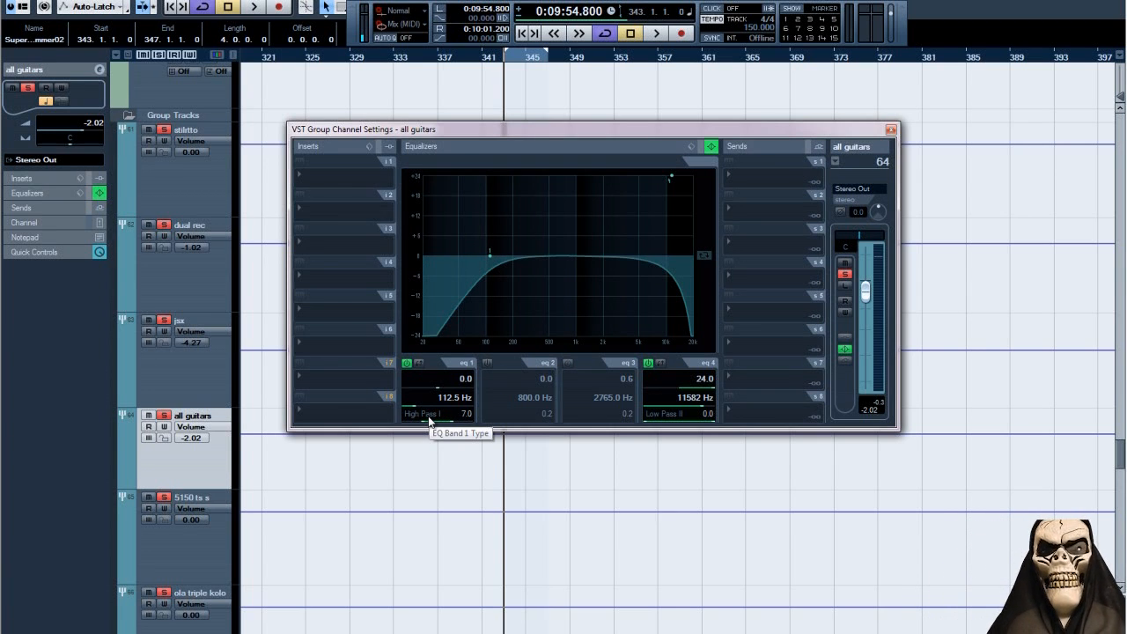
left_click(406, 363)
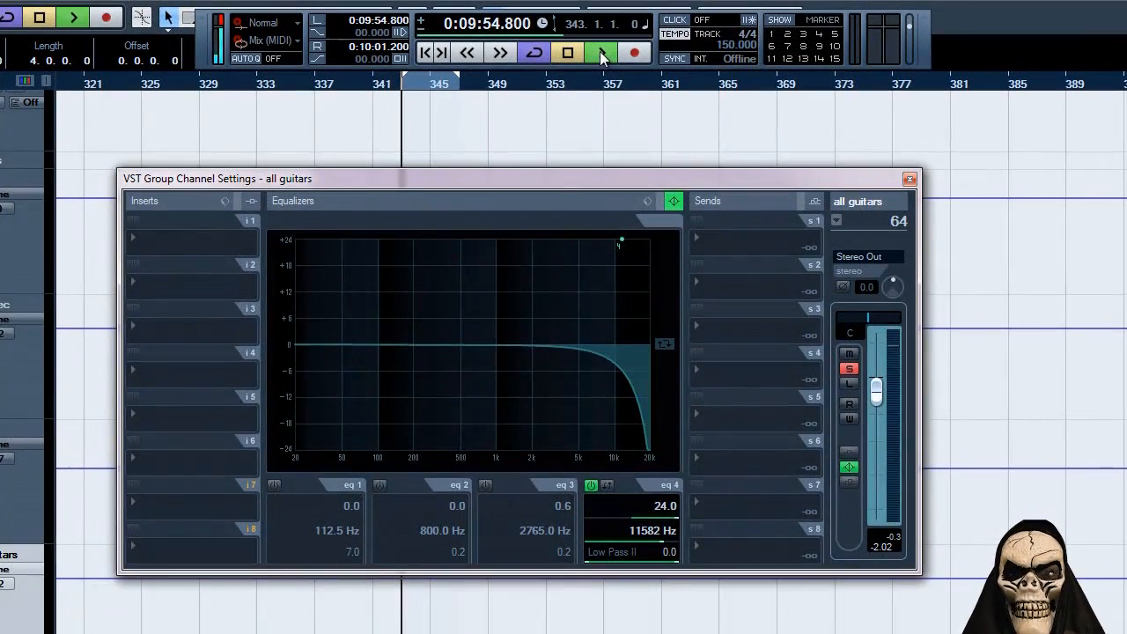
left_click(614, 49)
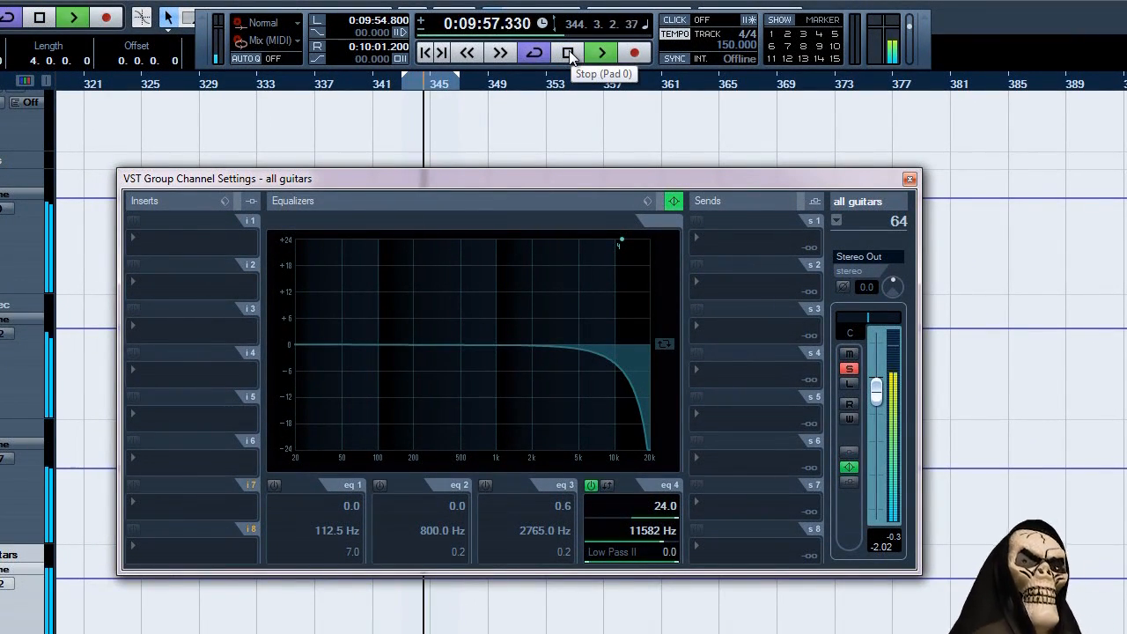
left_click(569, 50)
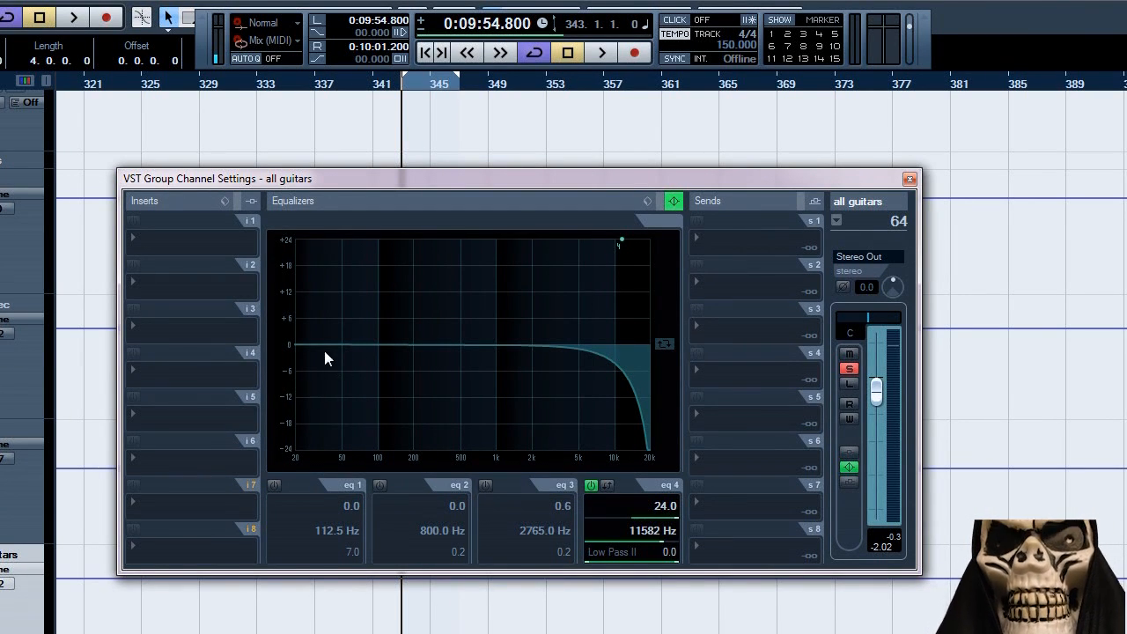
Re-enable the EQ band 1 high-pass filter and compare the playing loop with the band 4 low-pass filter off and on.
left_click(274, 486)
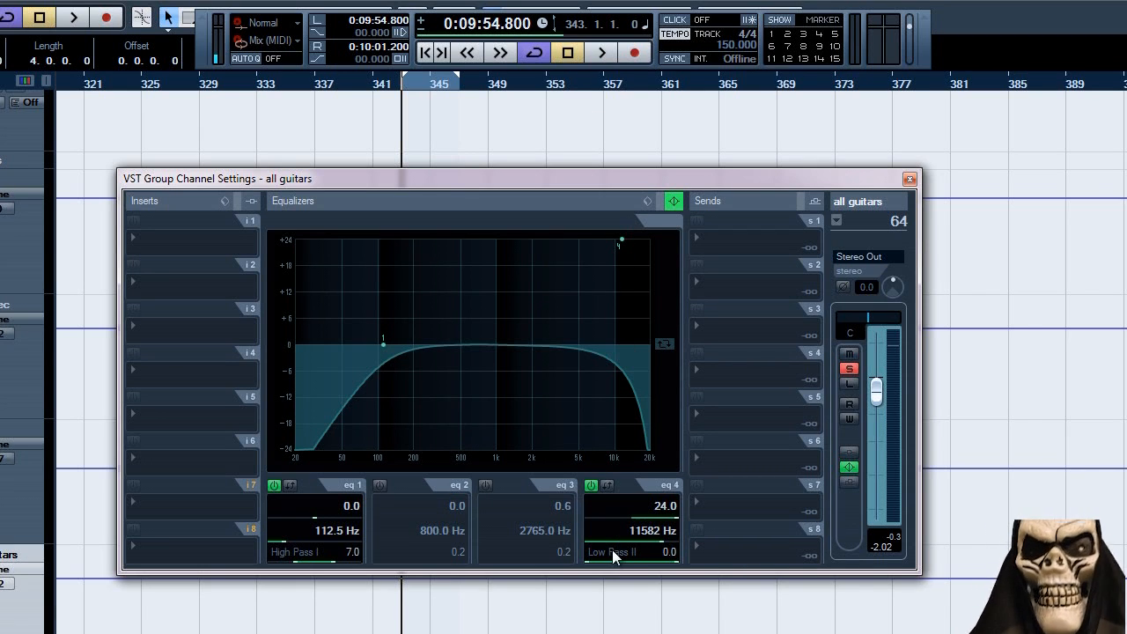
left_click(591, 485)
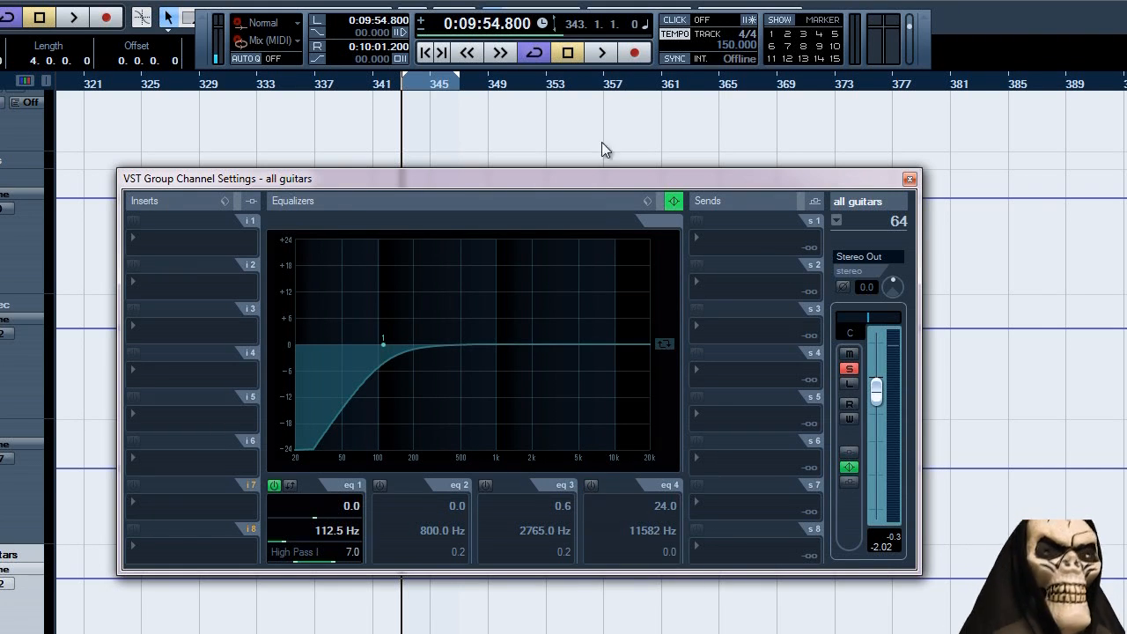
left_click(595, 53)
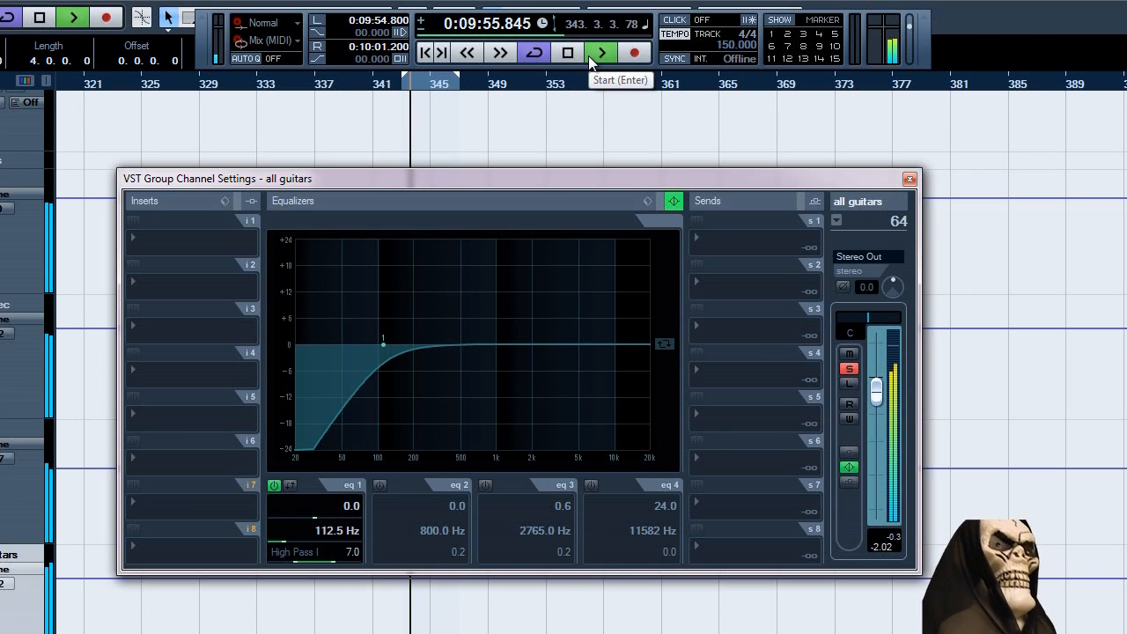
left_click(591, 485)
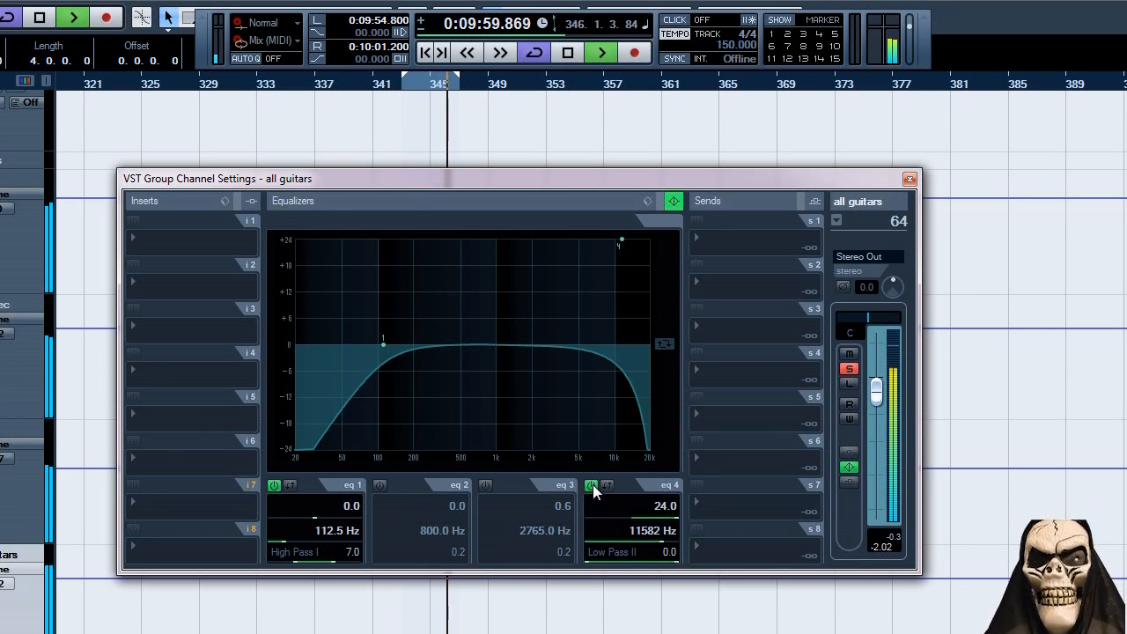
left_click(568, 53)
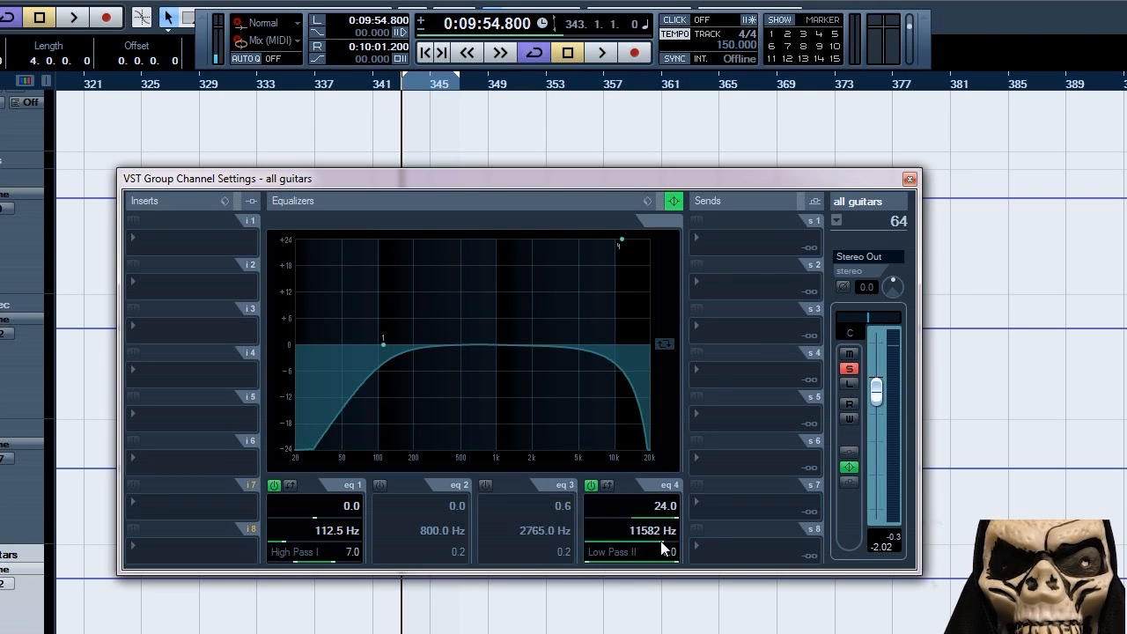
Sweep the band 4 low-pass frequency down below about 4.1 kHz and back up during playback, leave it at 9302.7 Hz, and close the channel settings.
scroll(660, 541, "down", 10)
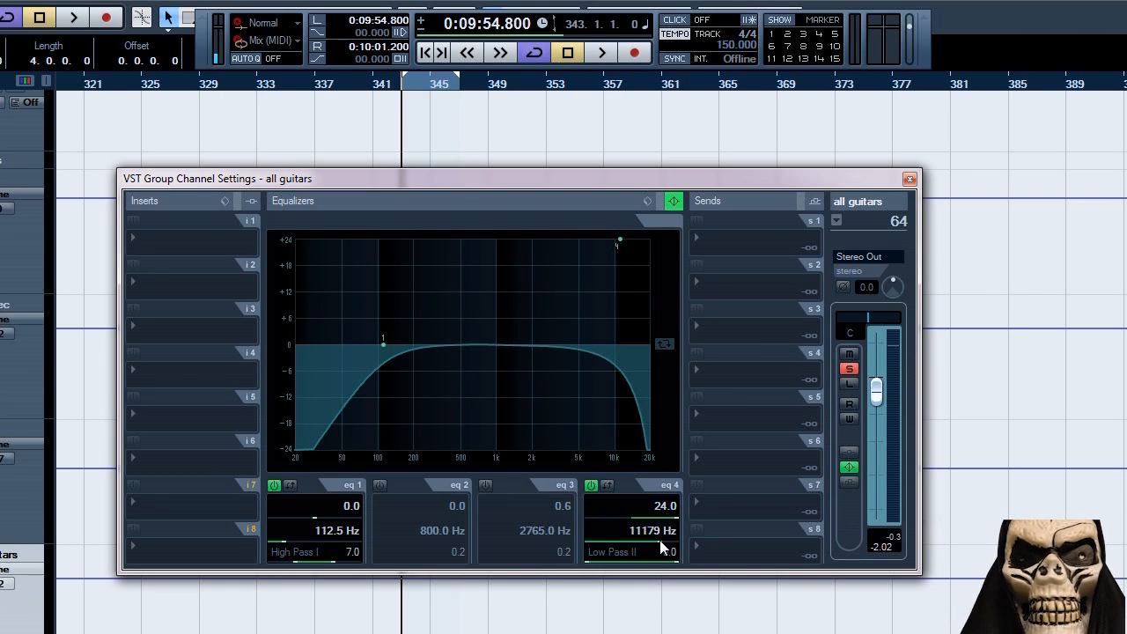
scroll(648, 540, "down", 8)
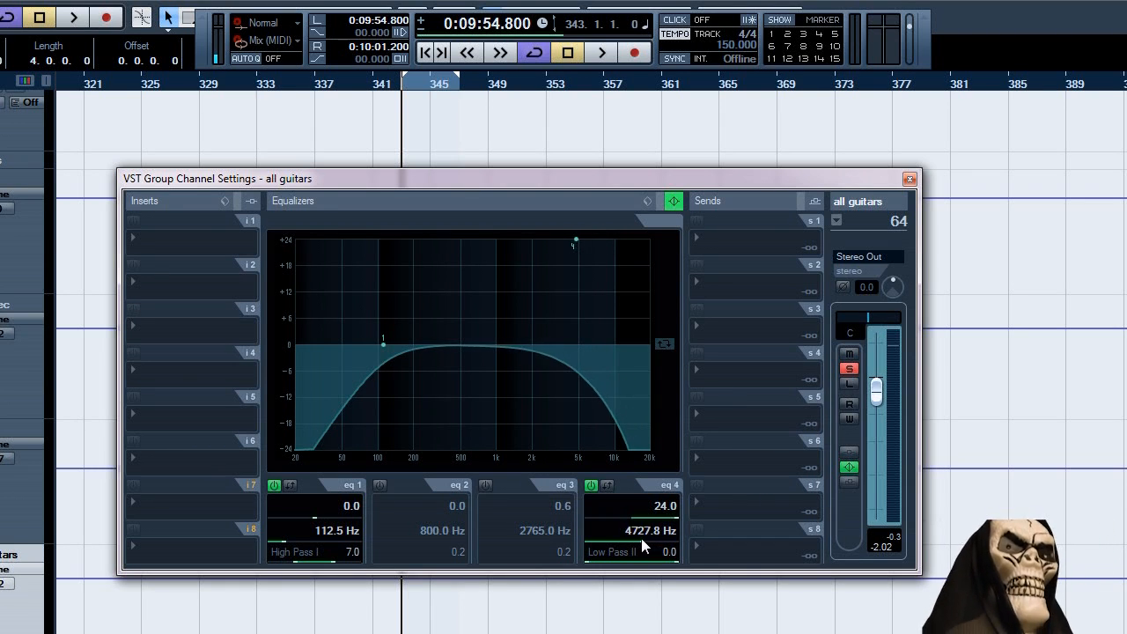
left_click(602, 53)
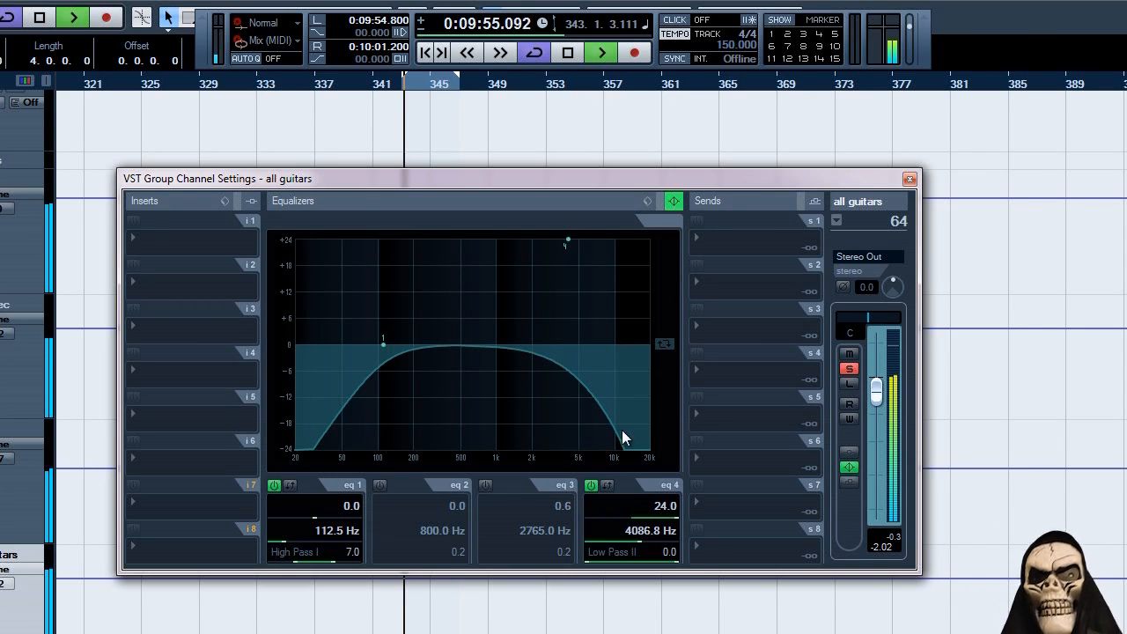
scroll(639, 540, "down", 5)
scroll(631, 540, "down", 4)
scroll(633, 539, "up", 11)
scroll(642, 536, "up", 10)
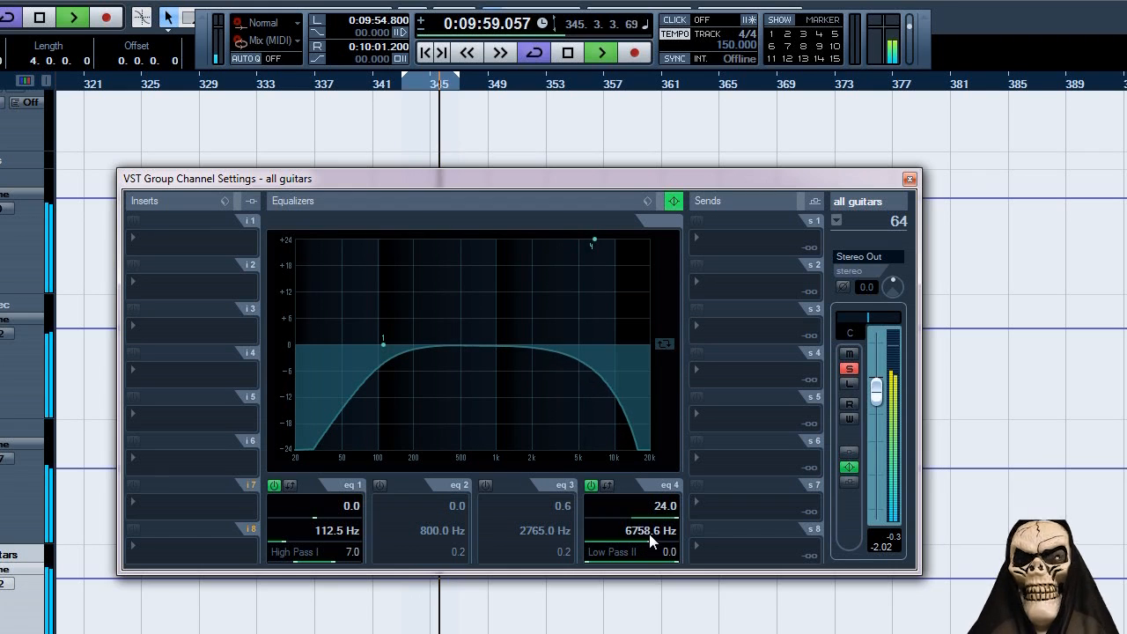
scroll(657, 533, "up", 2)
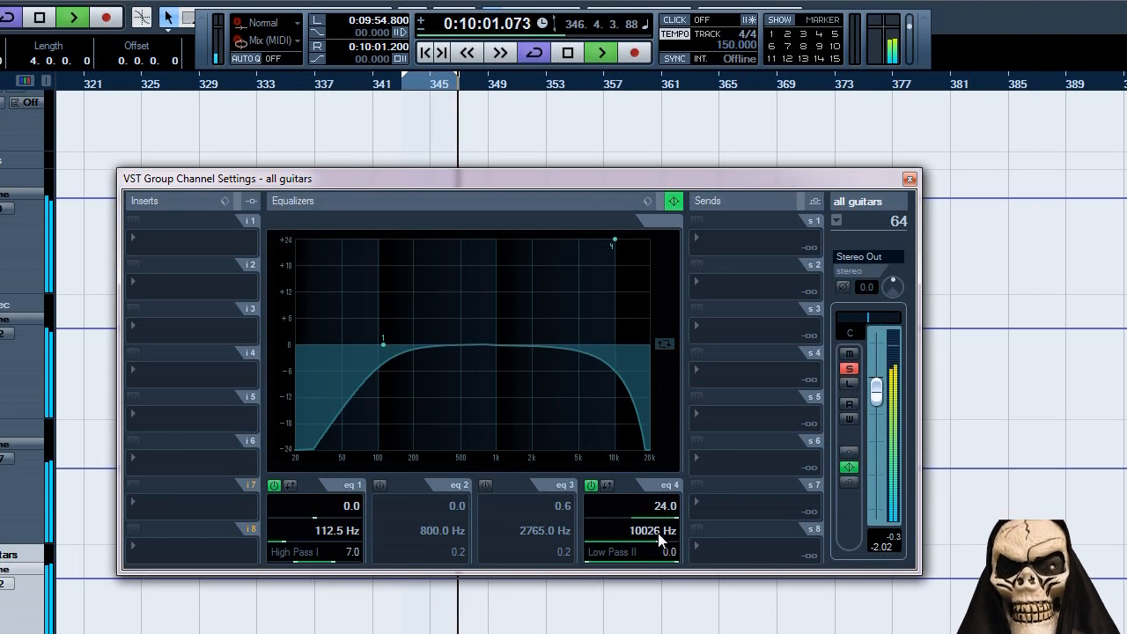
scroll(658, 533, "down", 2)
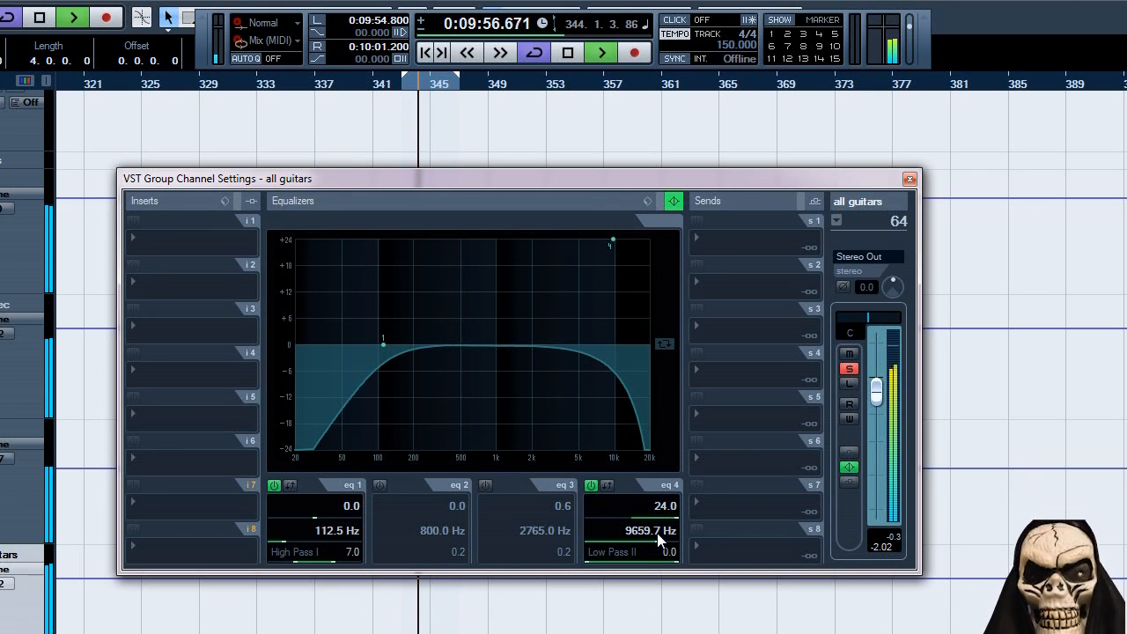
scroll(657, 533, "down", 1)
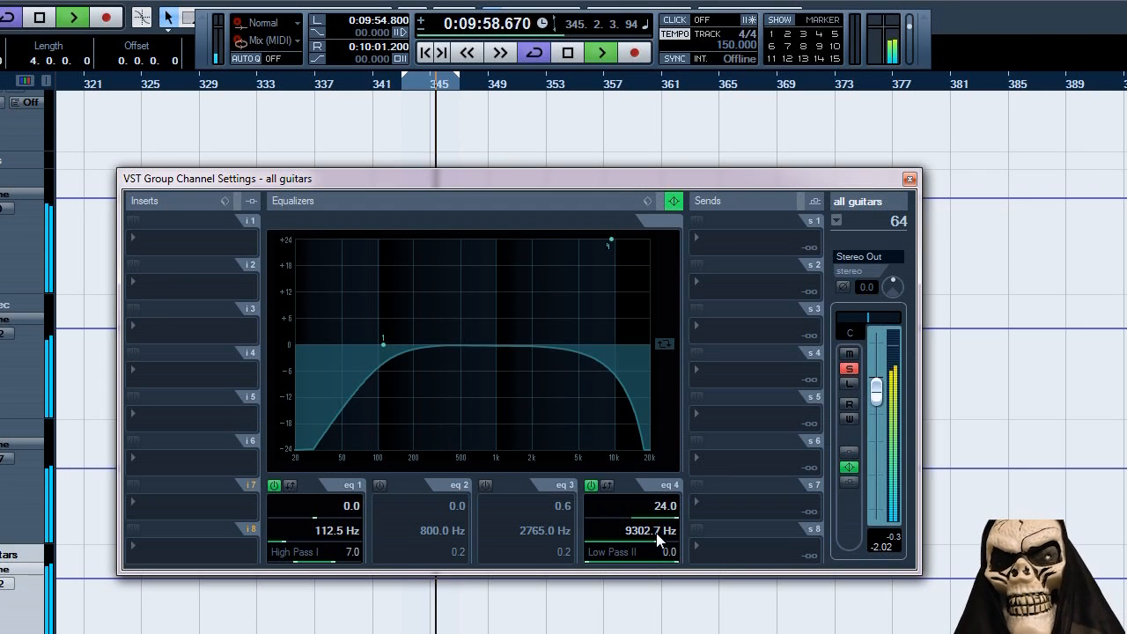
left_click(569, 53)
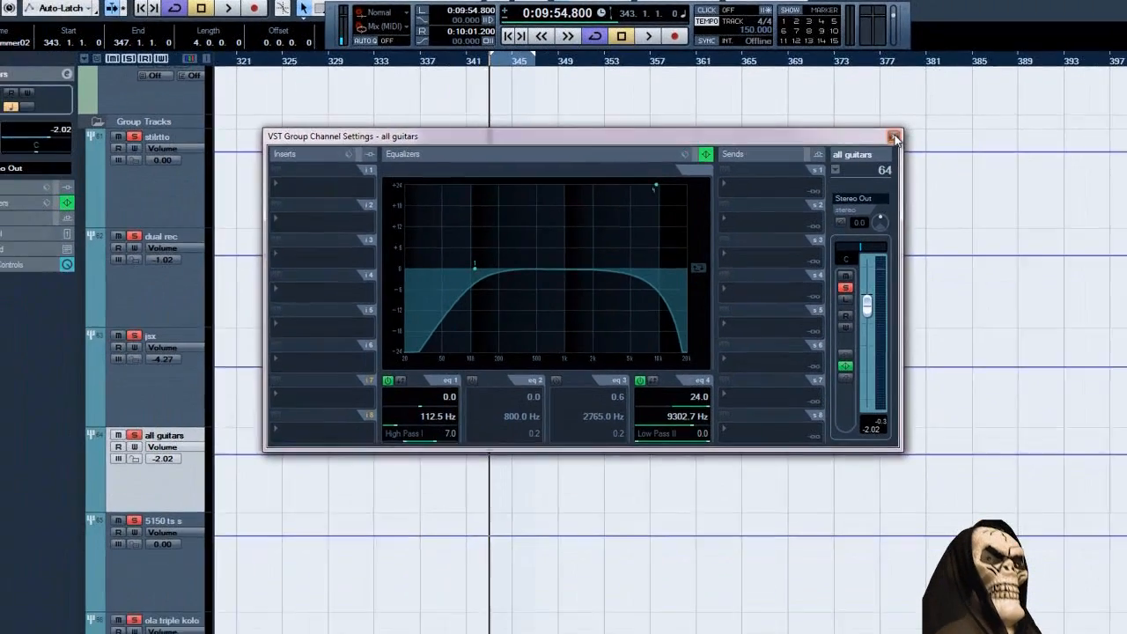
left_click(894, 138)
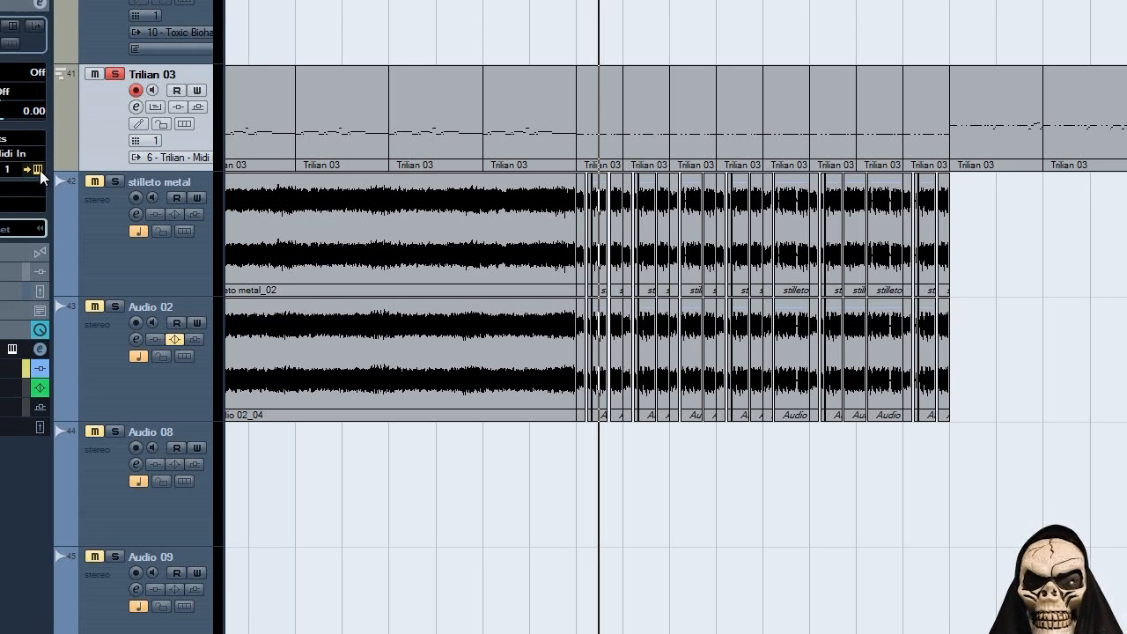
Open the Trilian instrument of the Trilian 03 track and show the main page of its bass patch.
left_click(39, 170)
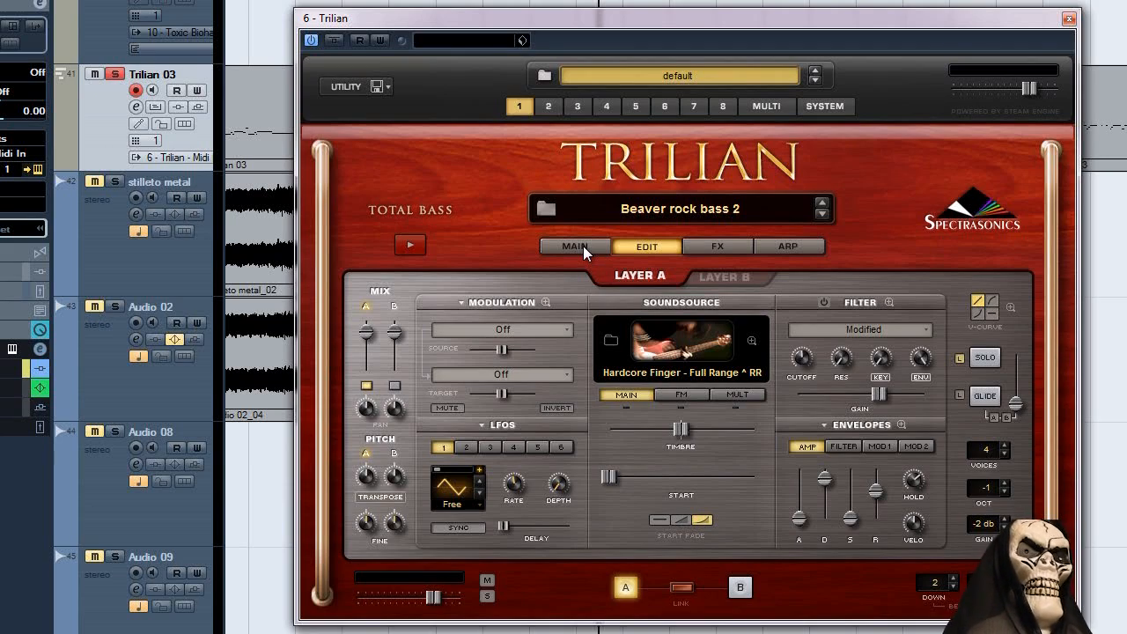
left_click(583, 246)
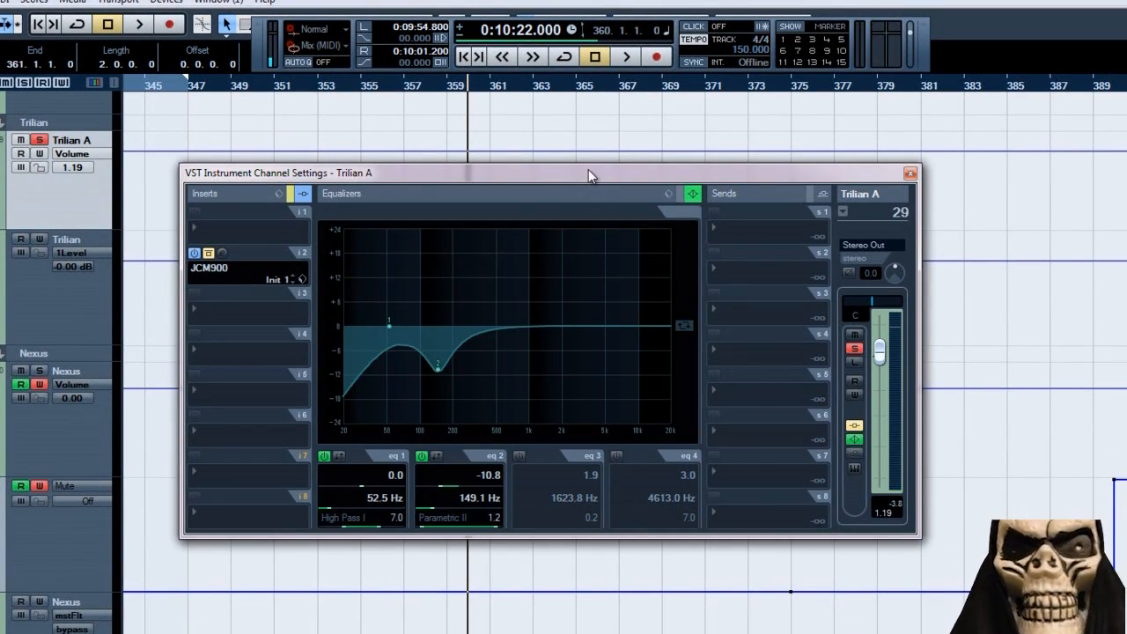
Open the JCM900 insert's editor from the Trilian A channel settings and arrange both windows side by side.
left_click_drag(588, 170, 716, 165)
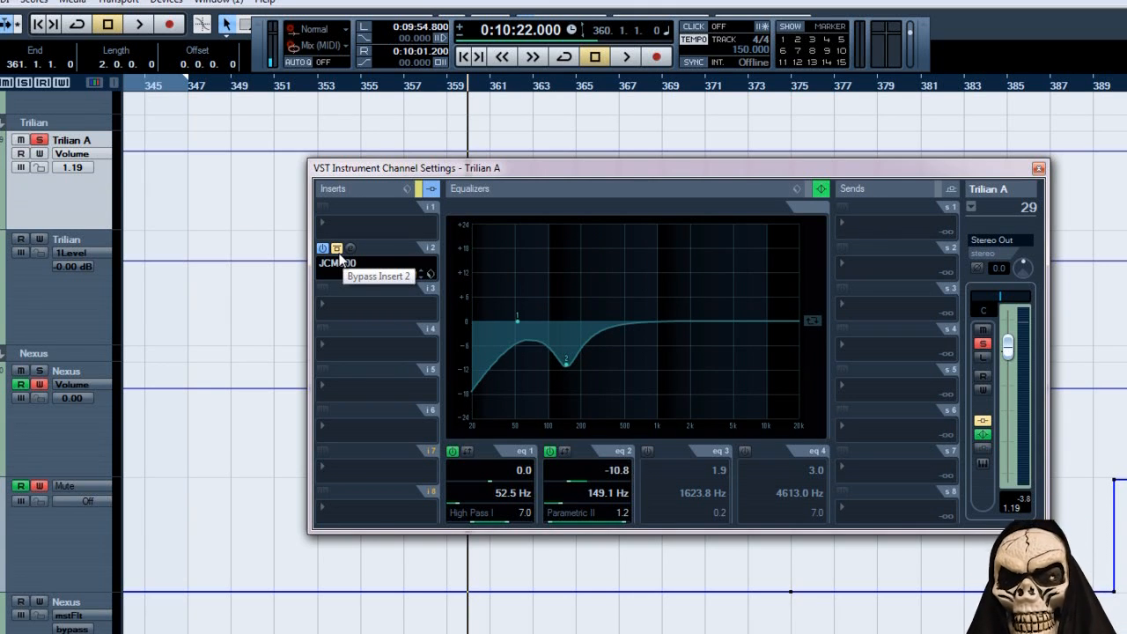
left_click_drag(456, 172, 490, 173)
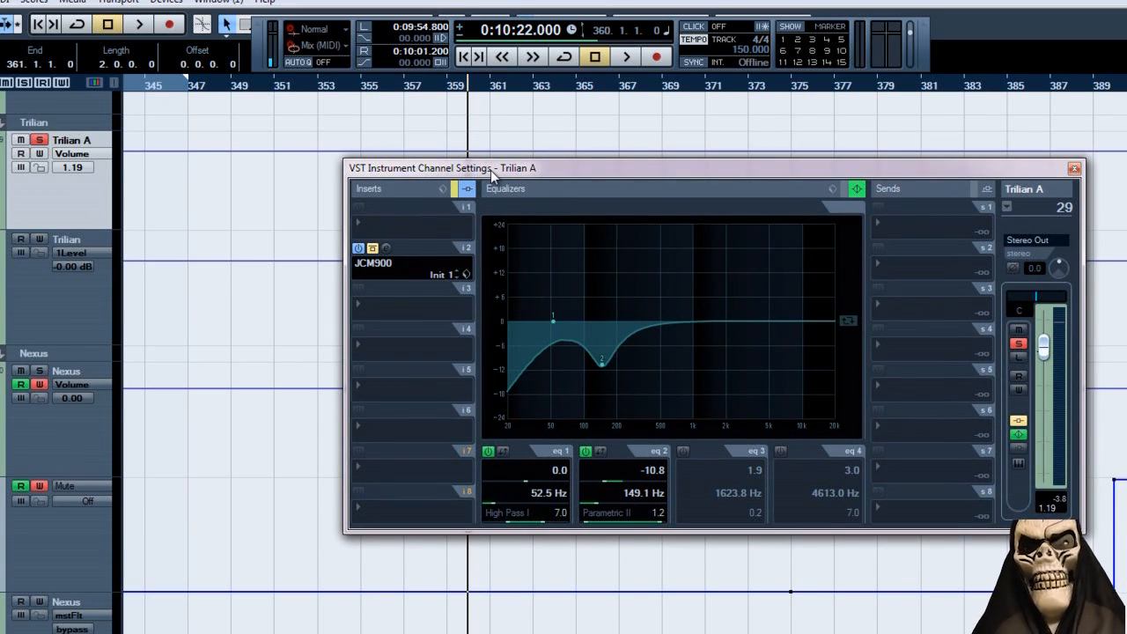
left_click(387, 249)
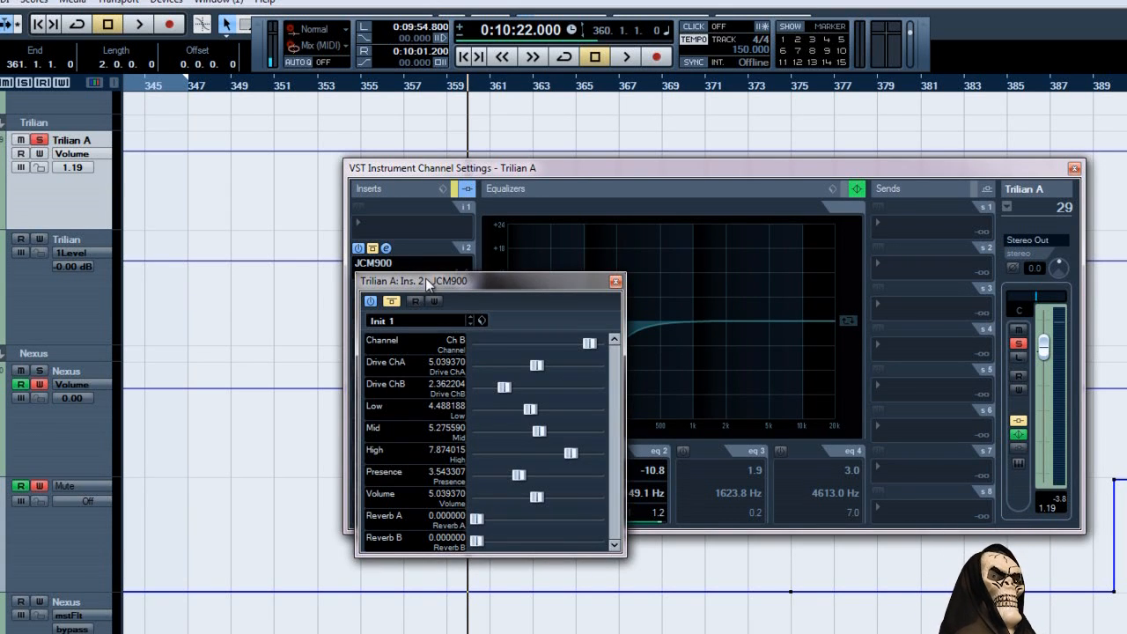
left_click_drag(426, 277, 50, 253)
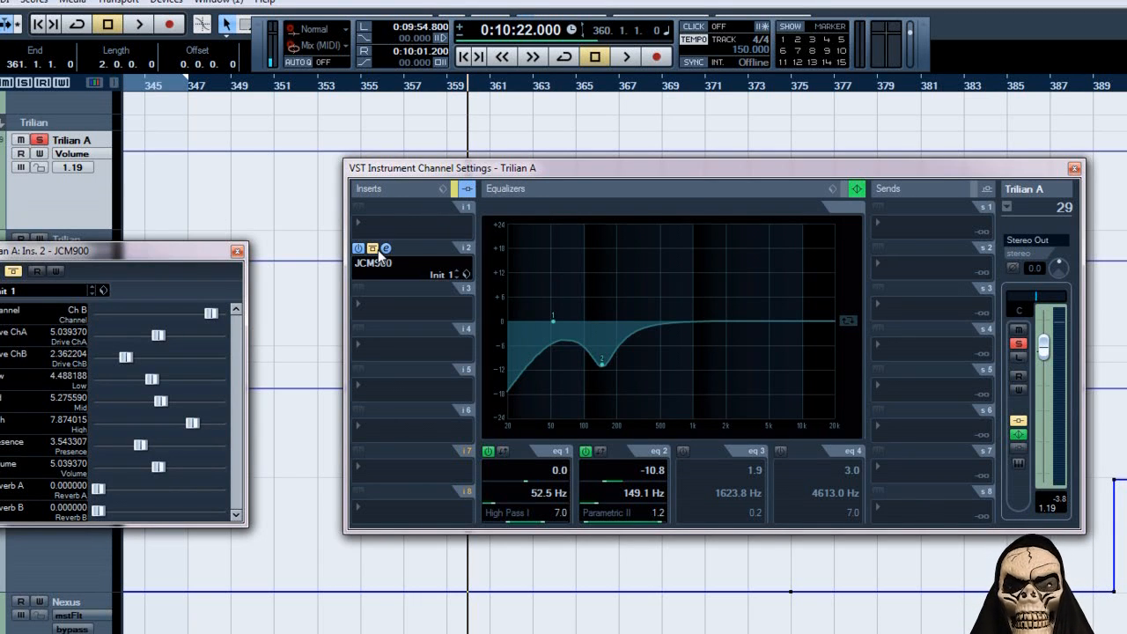
left_click_drag(512, 169, 556, 154)
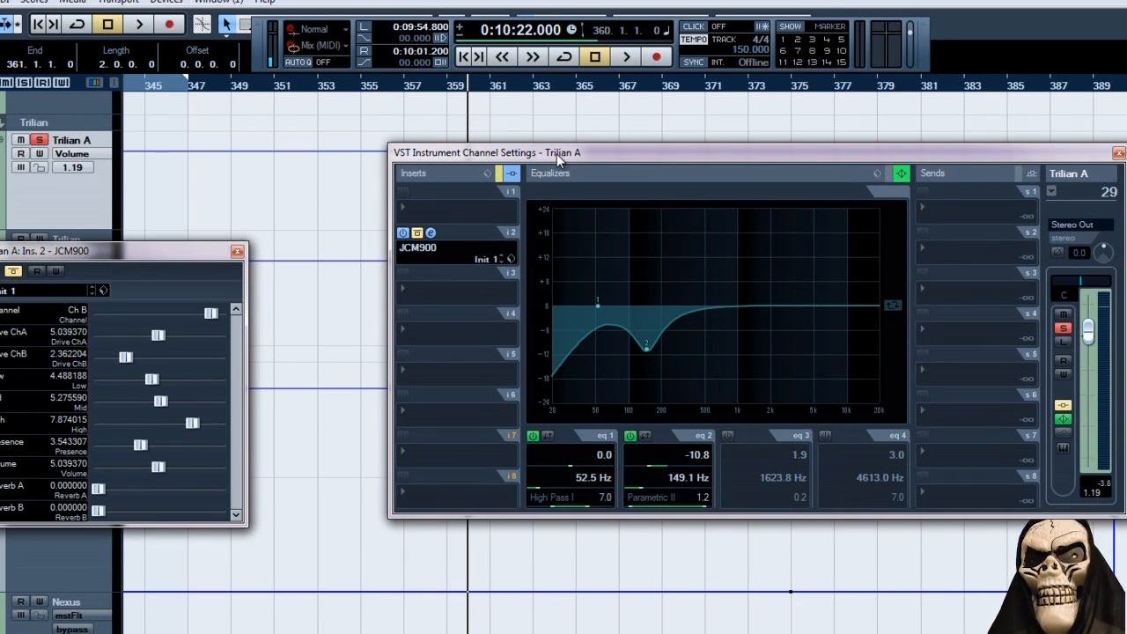
left_click_drag(610, 154, 602, 169)
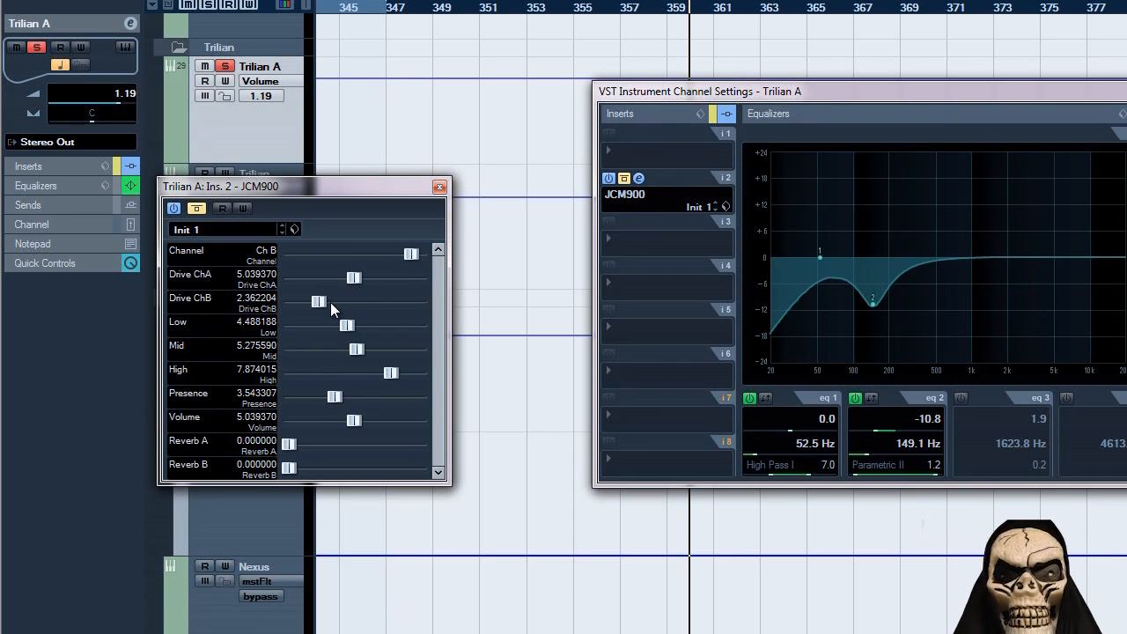
Compare the playing bass with the JCM900 insert active and bypassed, leave the insert active, stop playback, and close its editor.
left_click(625, 180)
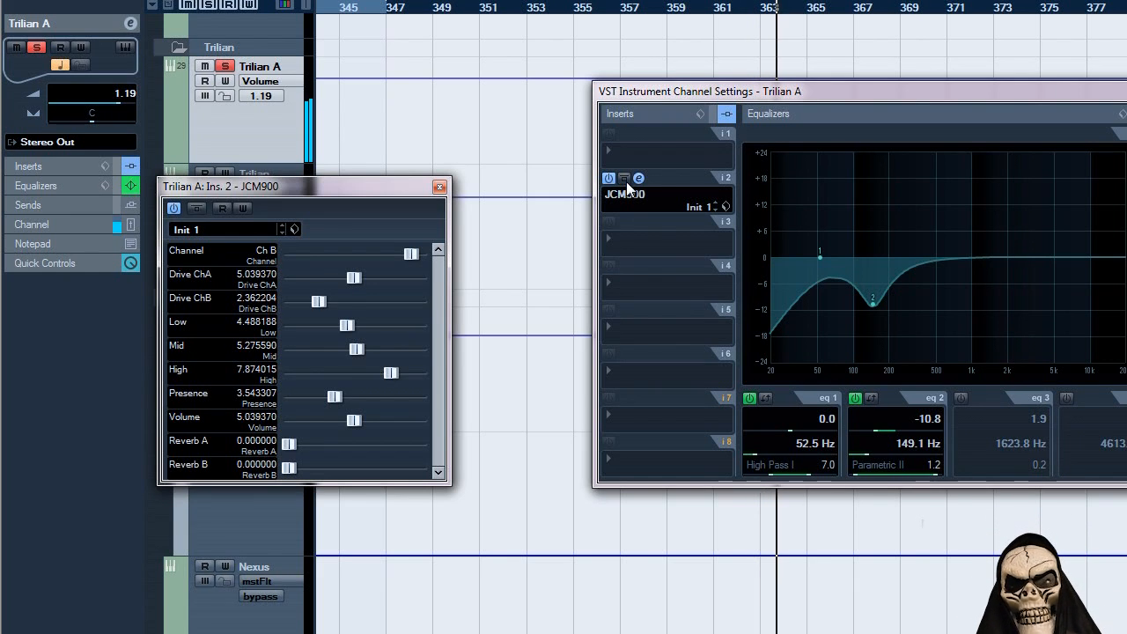
left_click(625, 178)
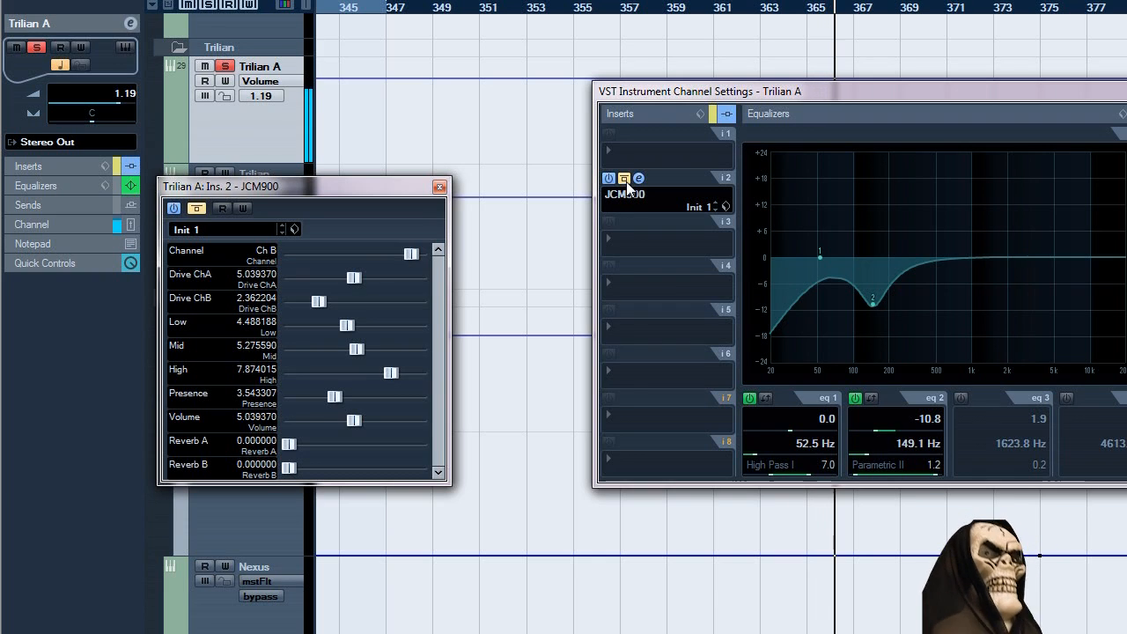
left_click(625, 179)
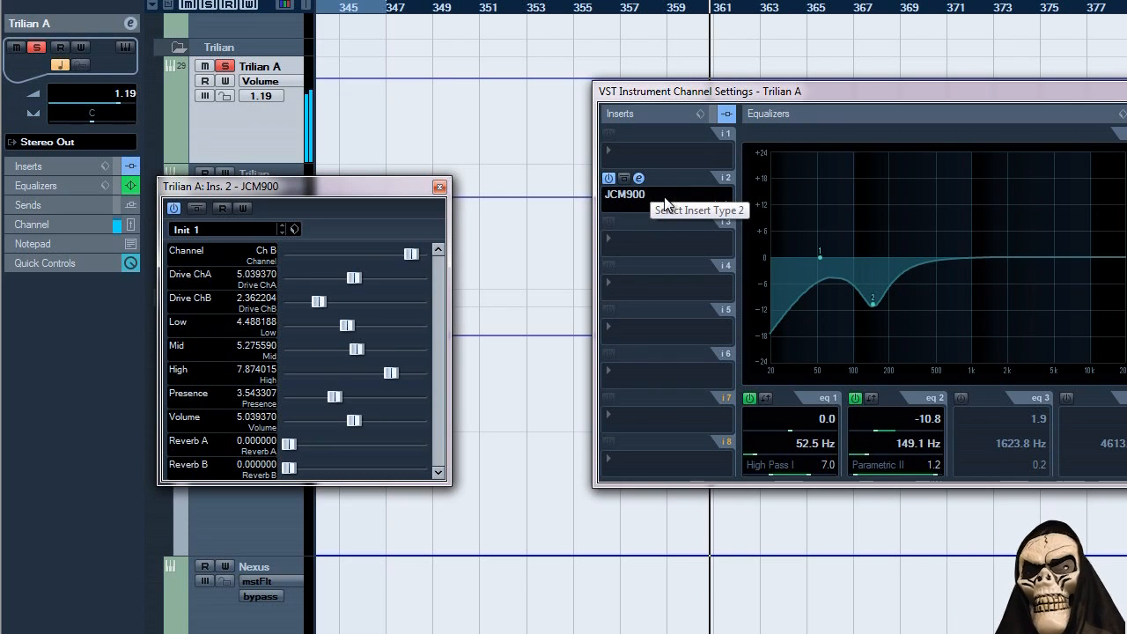
key("space")
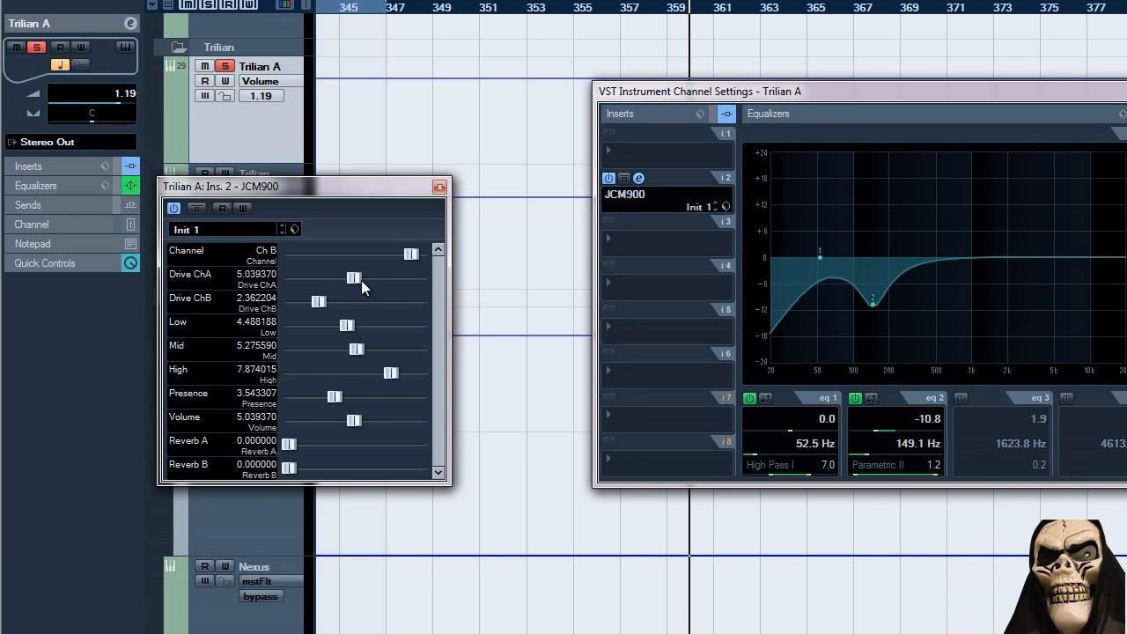
left_click_drag(366, 195, 431, 184)
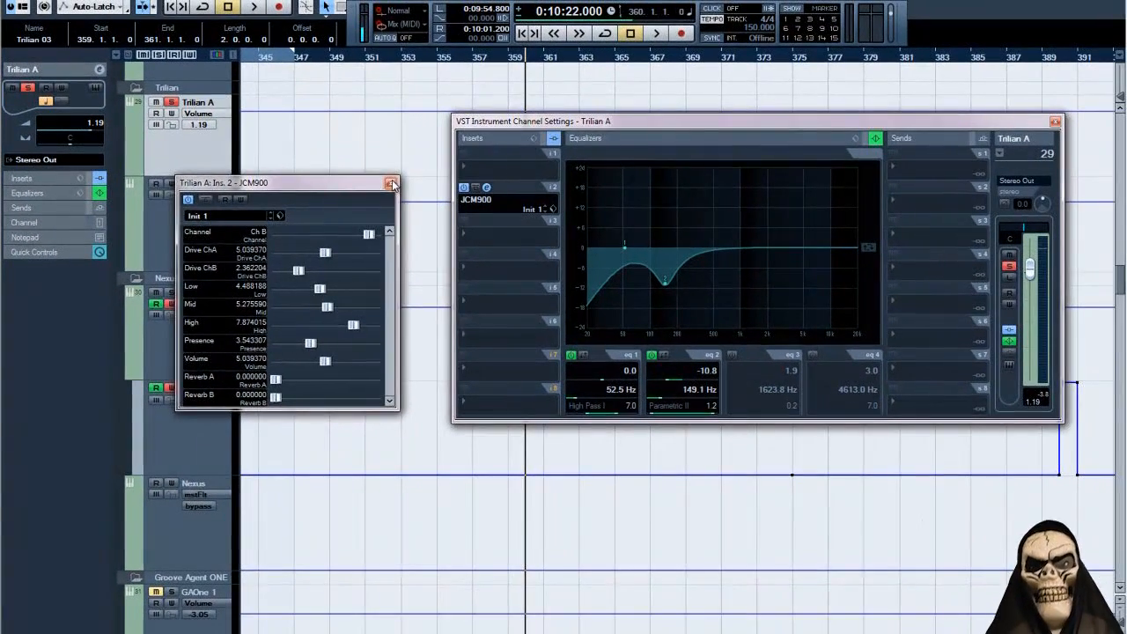
left_click(513, 171)
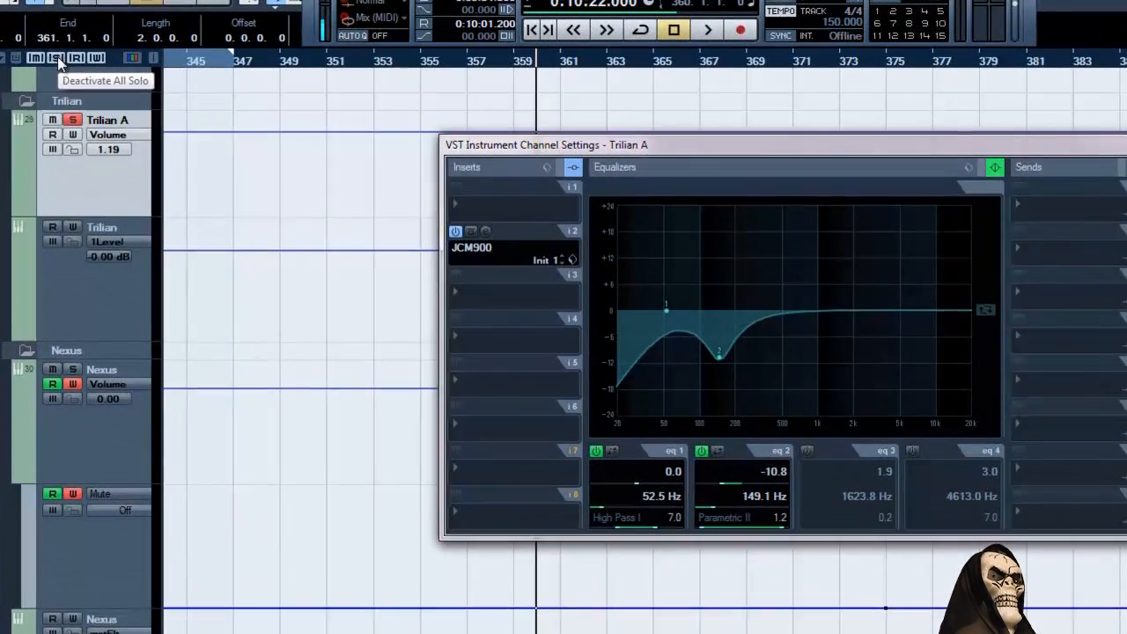
Deactivate all solos, play the full mix from bar 360 with the distorted bass, stop, and close the Trilian A channel settings.
left_click(58, 56)
key("space")
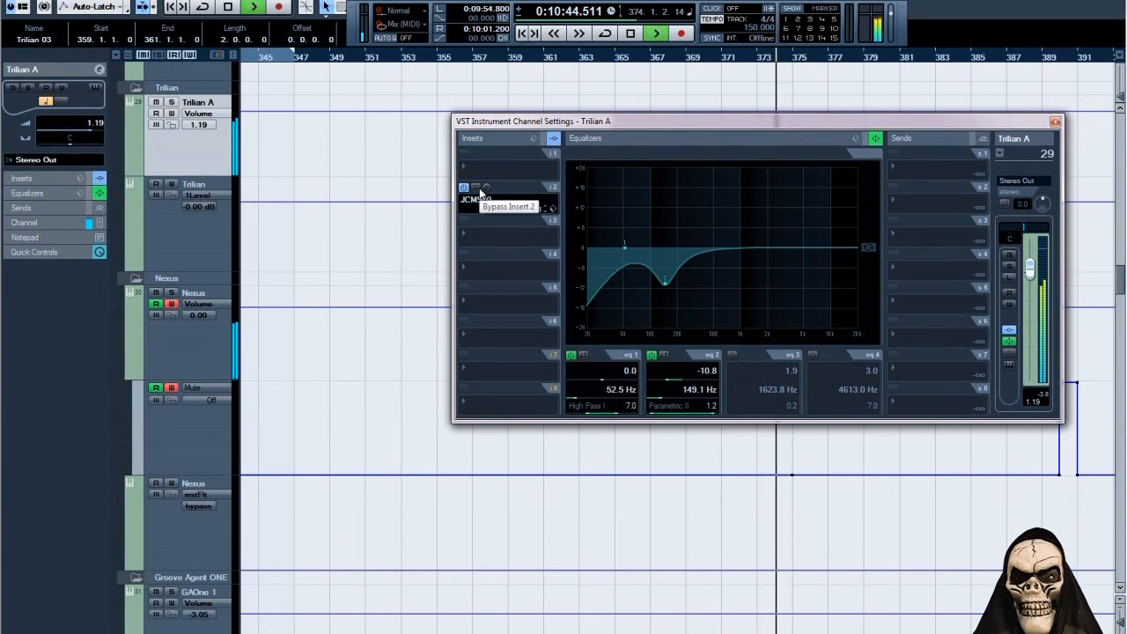
key("space")
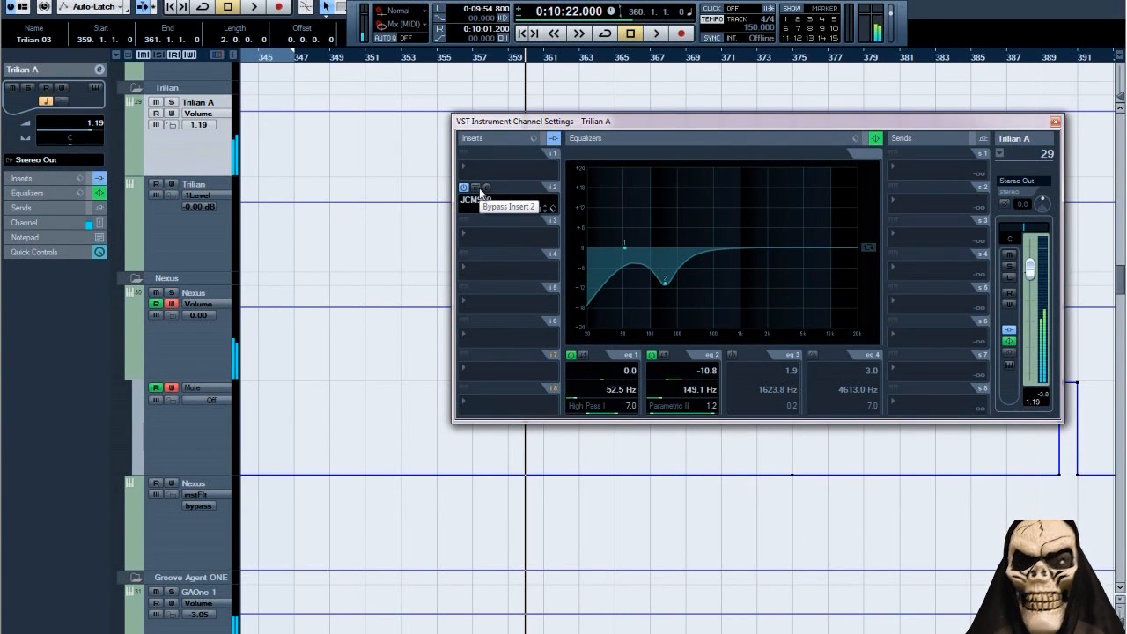
left_click(1055, 121)
Locate the MIDI and guitar tracks in the arrangement and set the project cursor at about bar 383.
key("g")
key("g")
key("g")
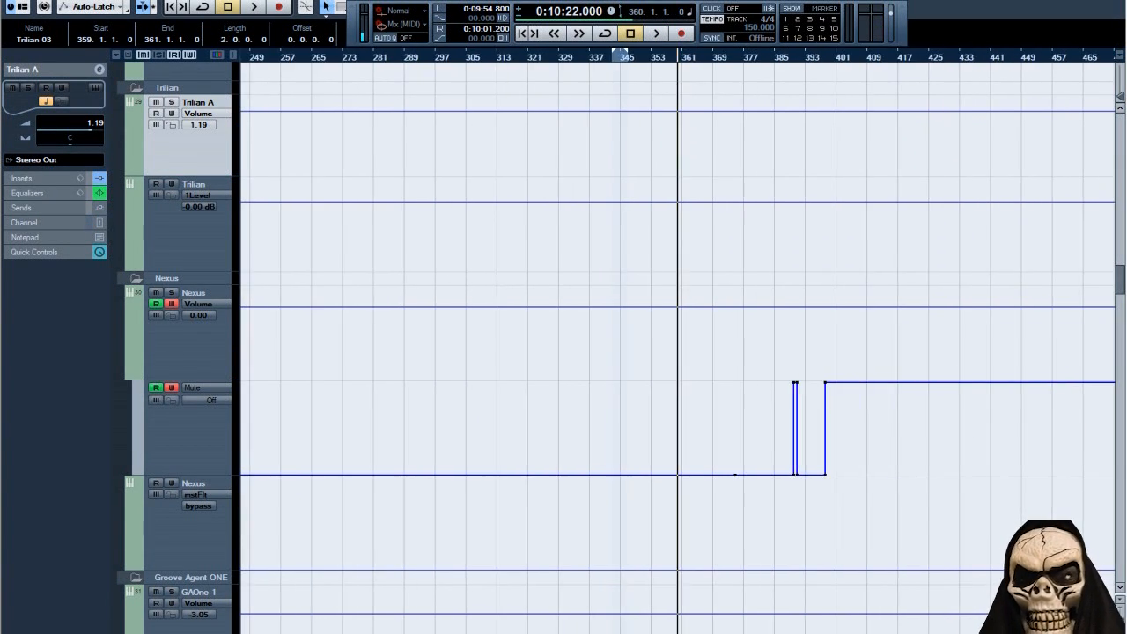
scroll(976, 496, "up", 15)
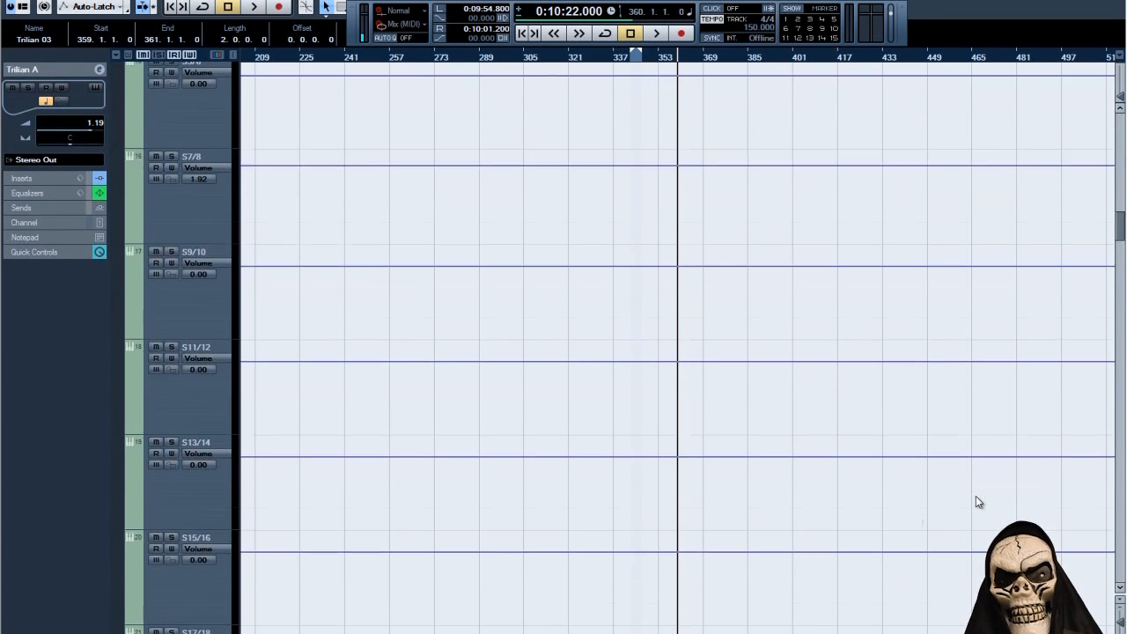
scroll(962, 494, "down", 8)
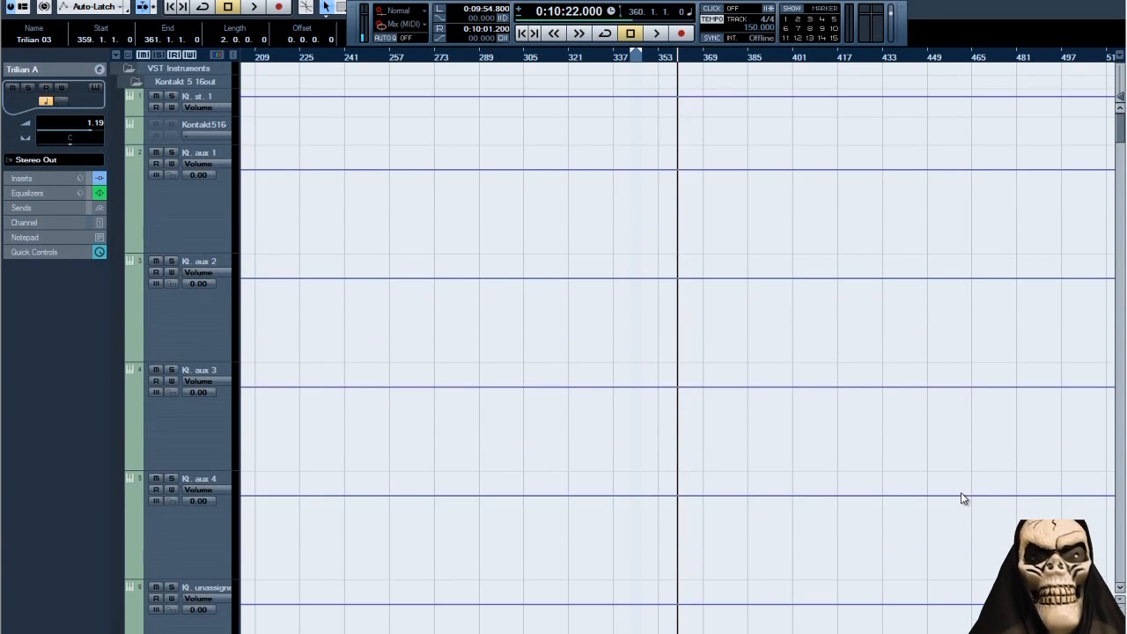
scroll(958, 500, "down", 12)
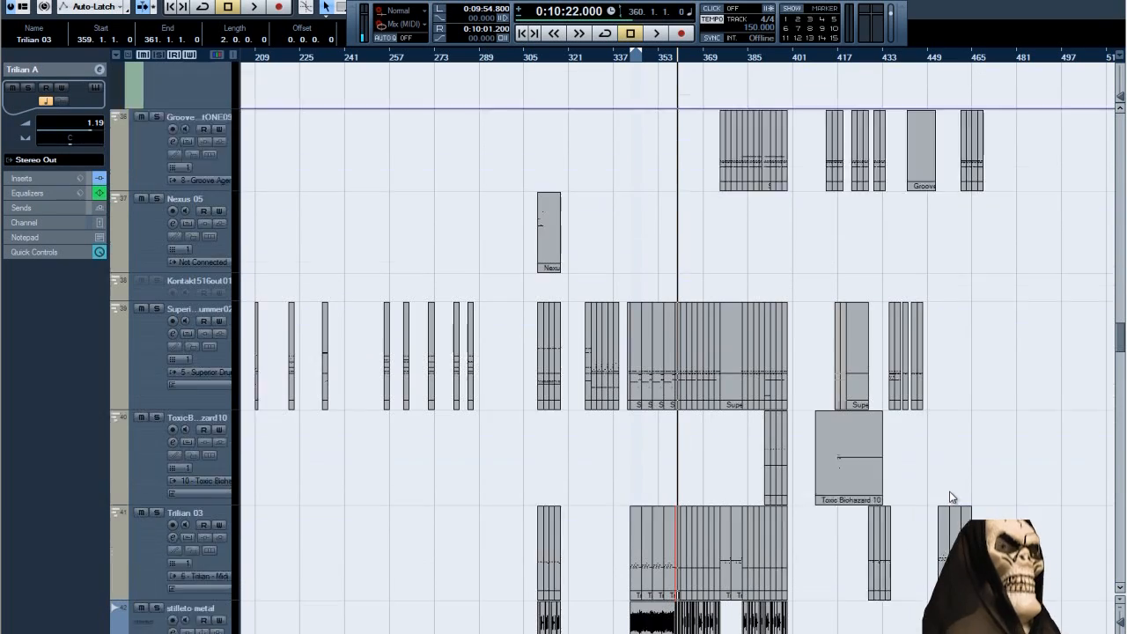
left_click_drag(729, 59, 762, 98)
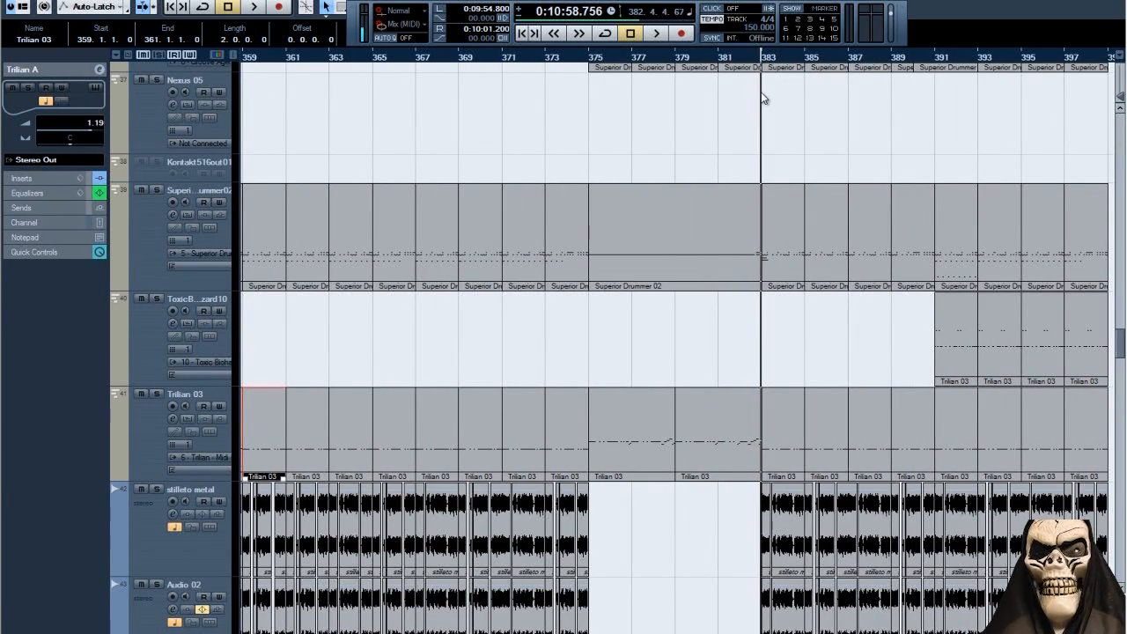
Solo the Groove Agent ONE track, play its drum part from bar 383, and stop playback.
scroll(679, 353, "up", 1)
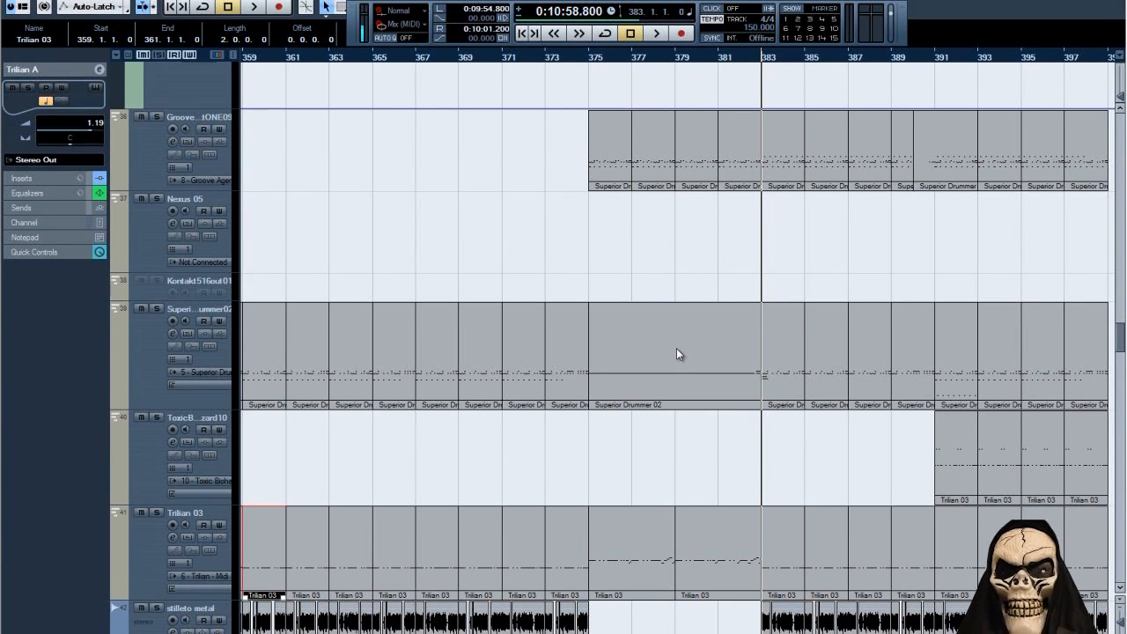
left_click(159, 118)
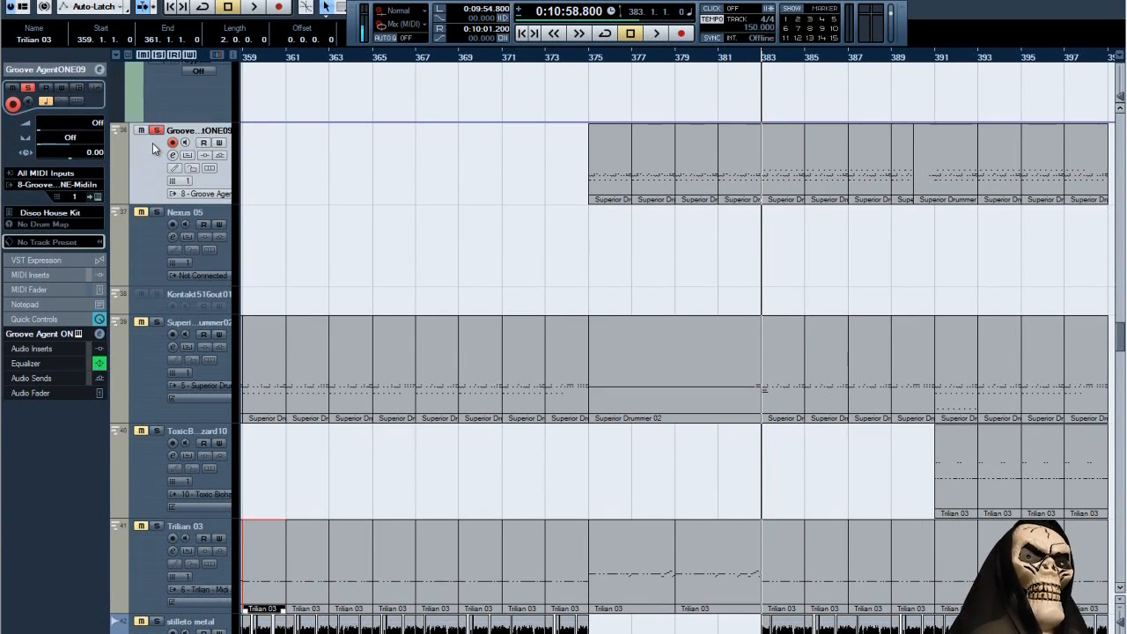
key("space")
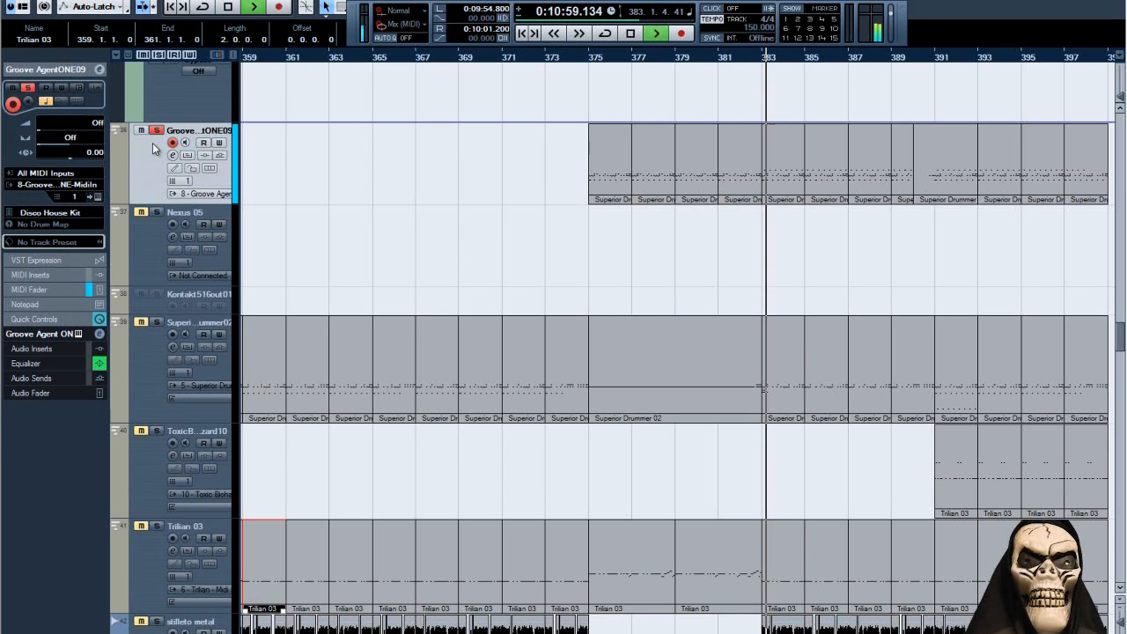
key("space")
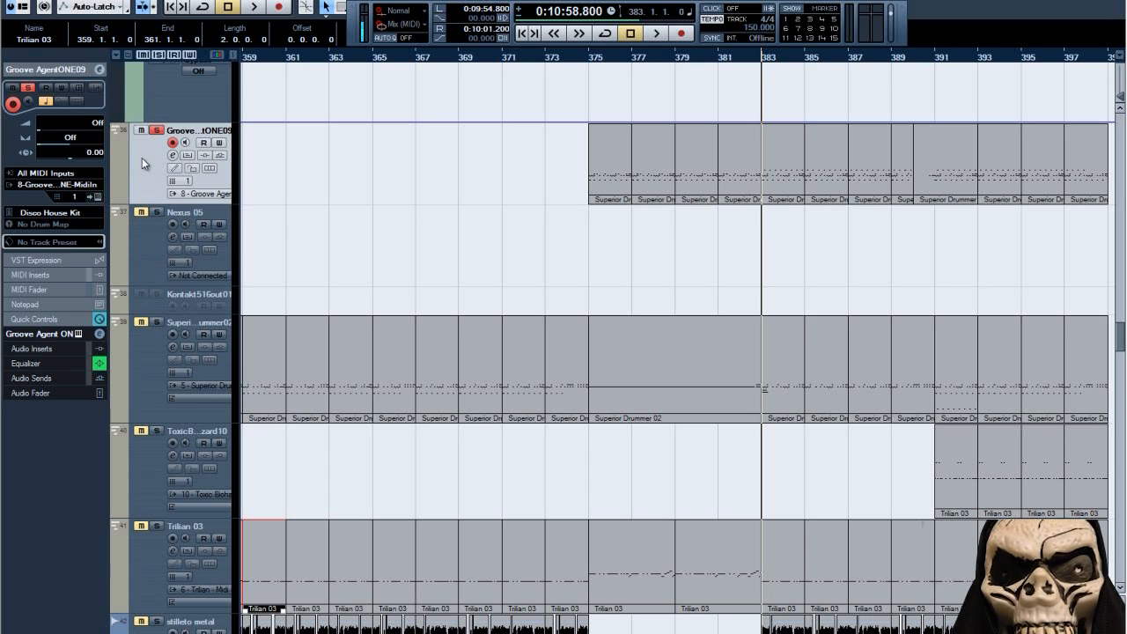
key("space")
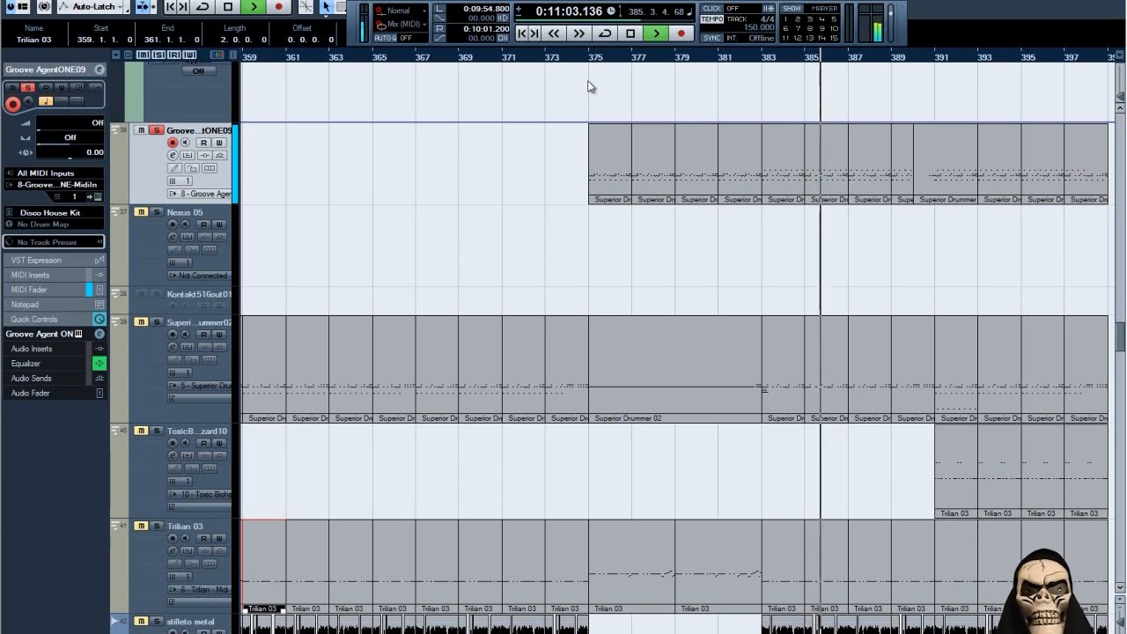
key("space")
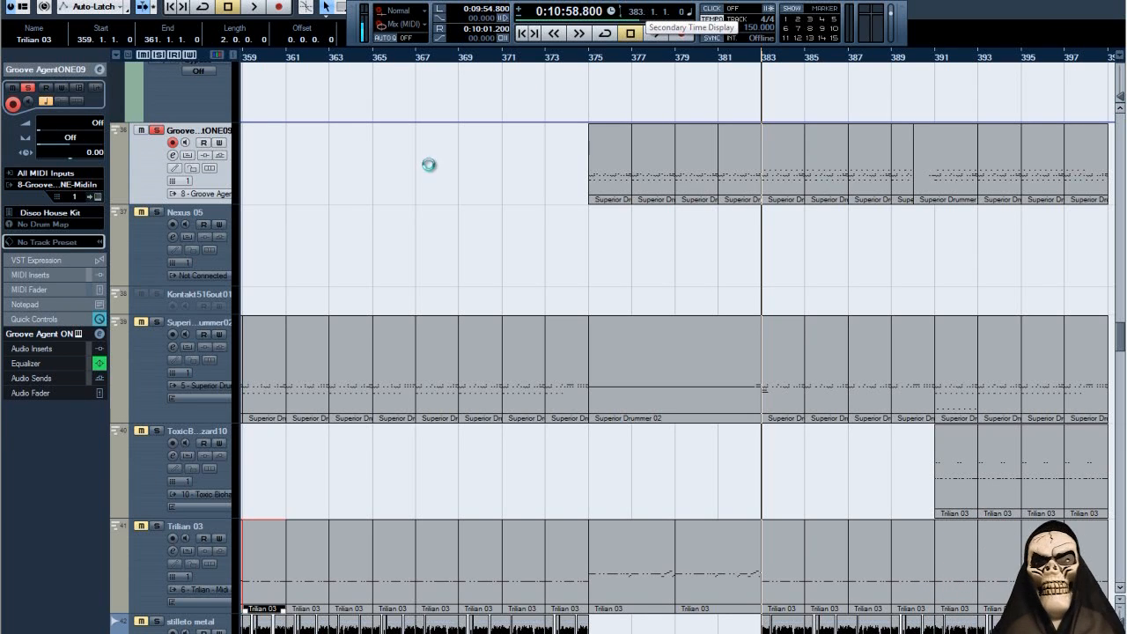
Switch the solo from Groove Agent ONE to the Superior Drummer 02 track, play its part from bar 383, and stop.
left_click(158, 323)
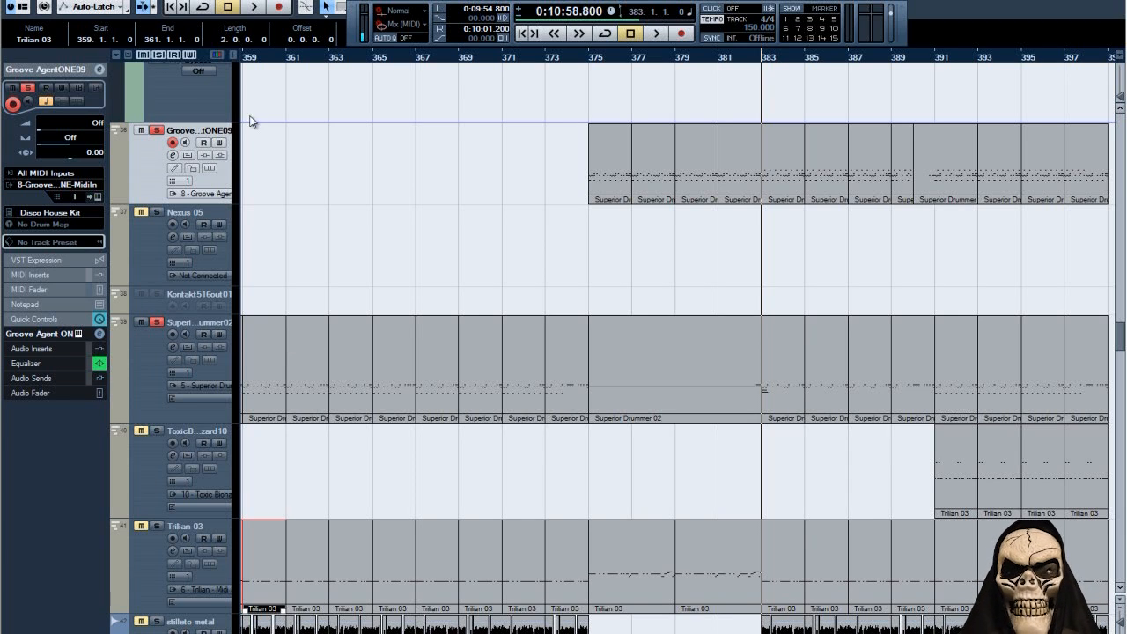
left_click(155, 129)
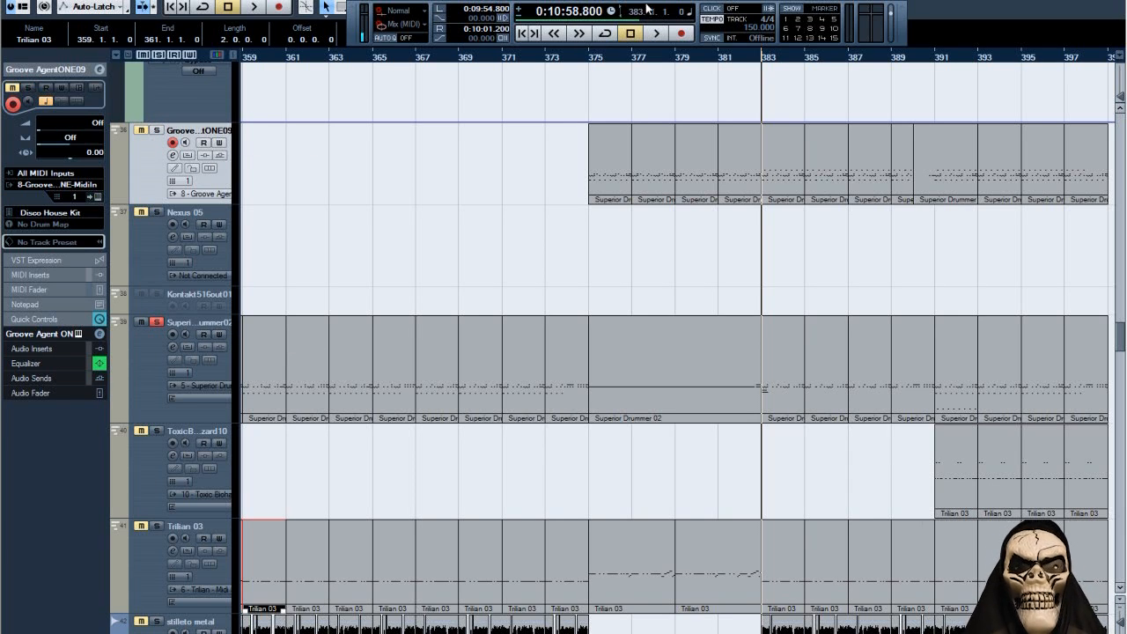
left_click(651, 32)
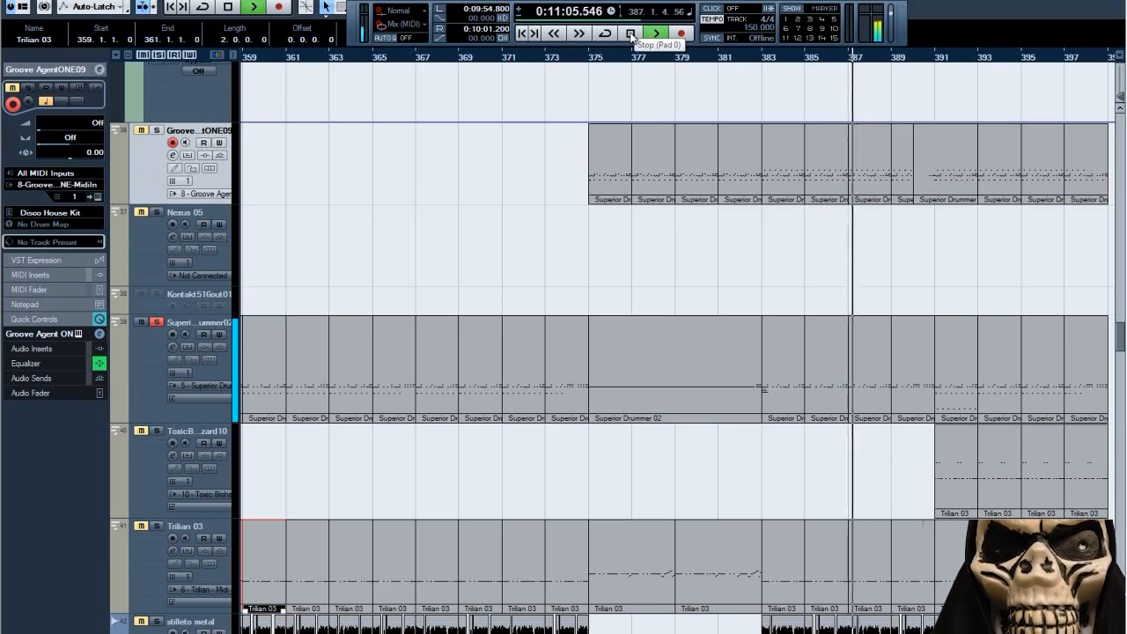
left_click(631, 34)
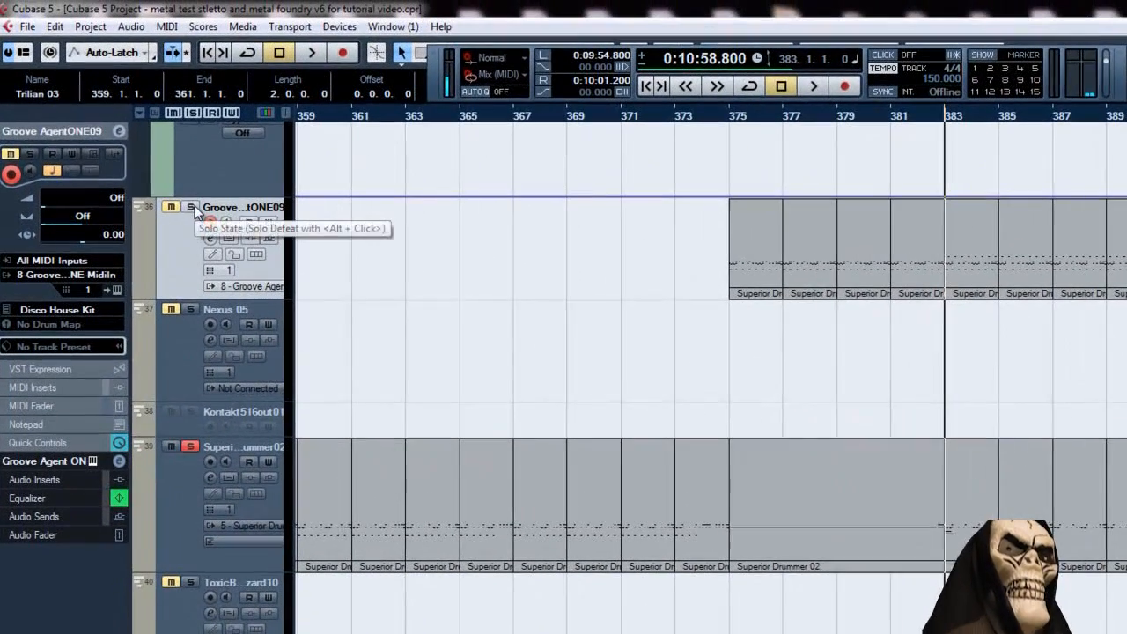
Add Groove Agent ONE to the solo, play both drum tracks together from bar 383, and stop playback.
left_click(180, 183)
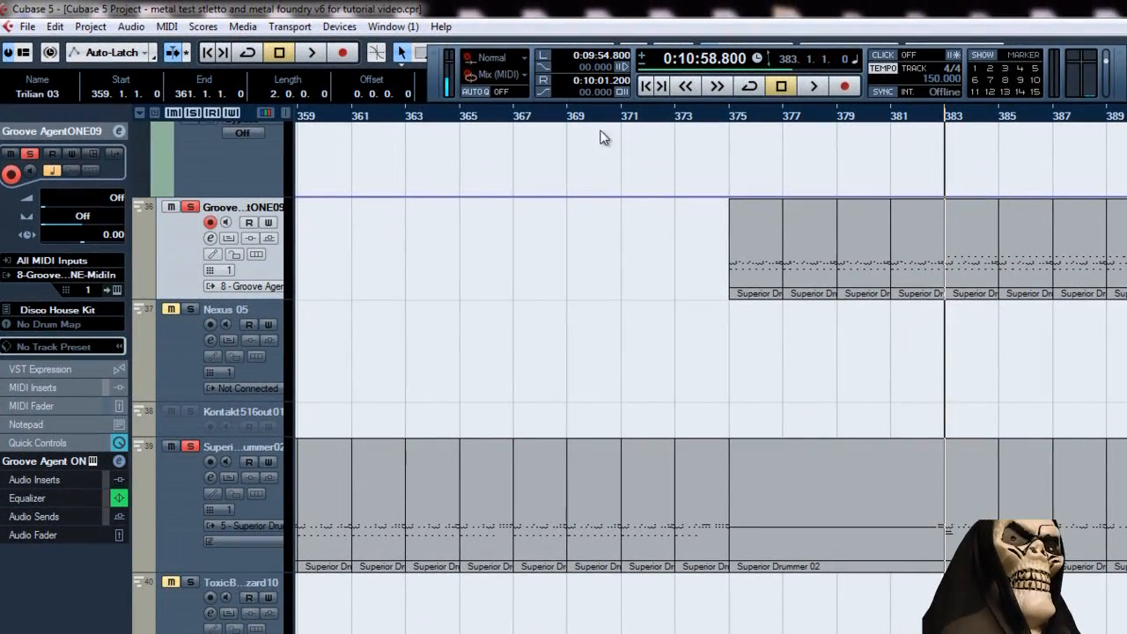
left_click(802, 85)
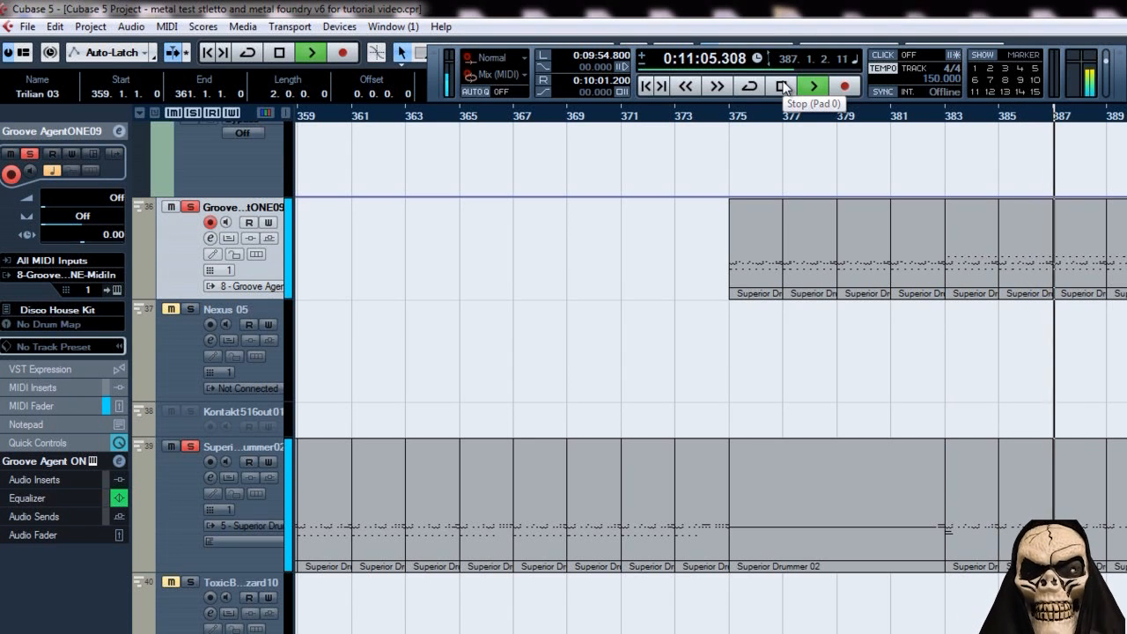
left_click(782, 85)
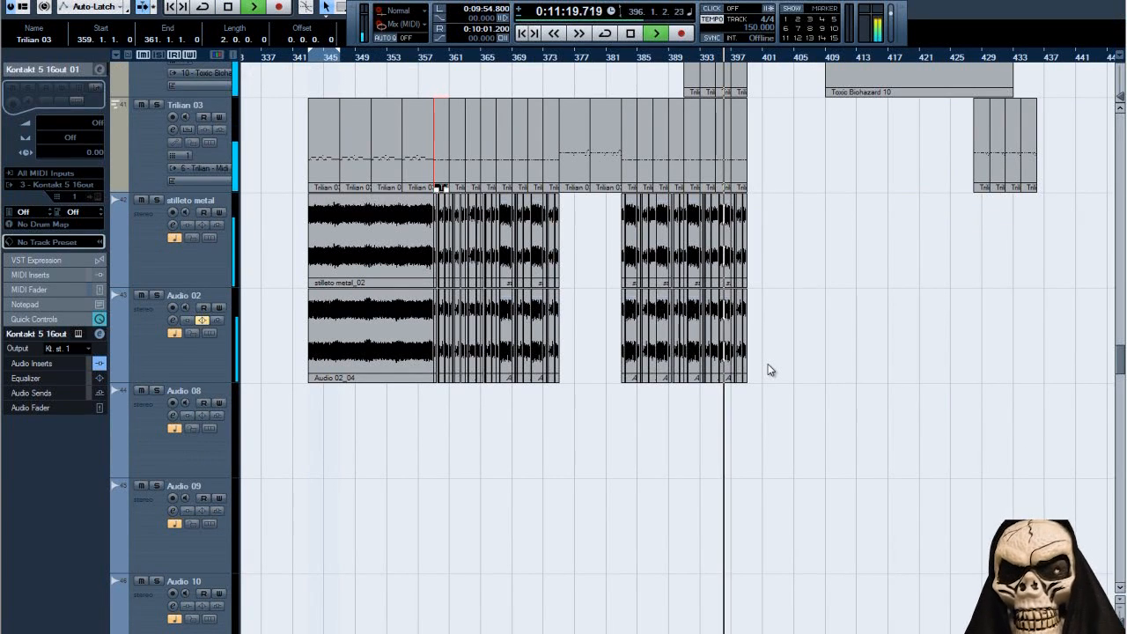
Stop the full-mix playback and examine how the drum, bass and guitar parts are laid out across the song.
key("space")
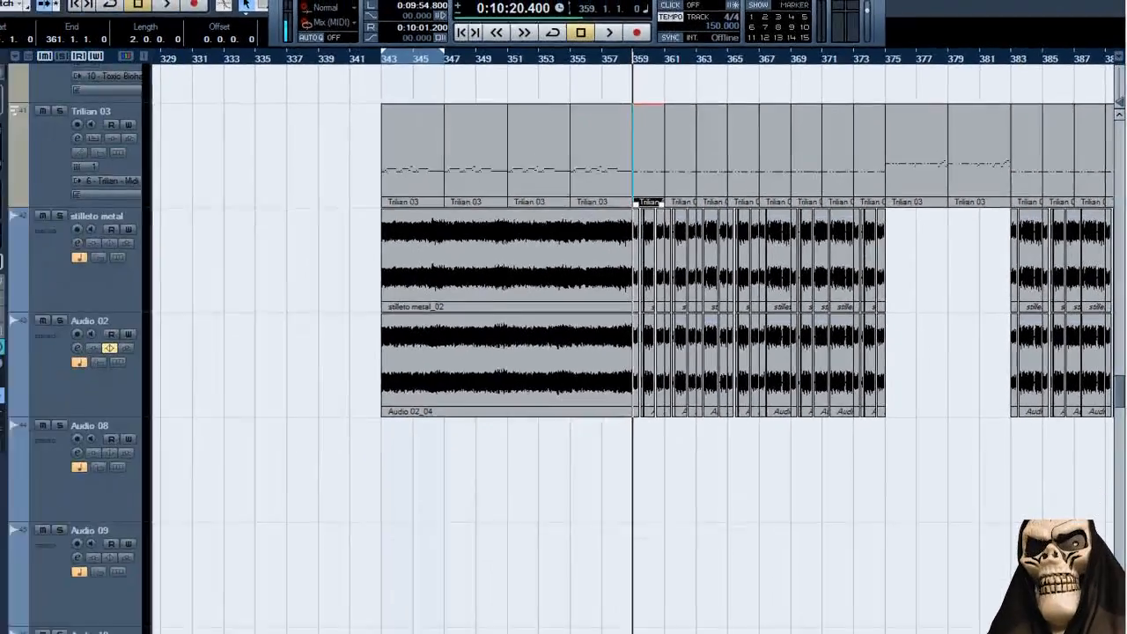
key("g")
key("g")
key("g")
key("g")
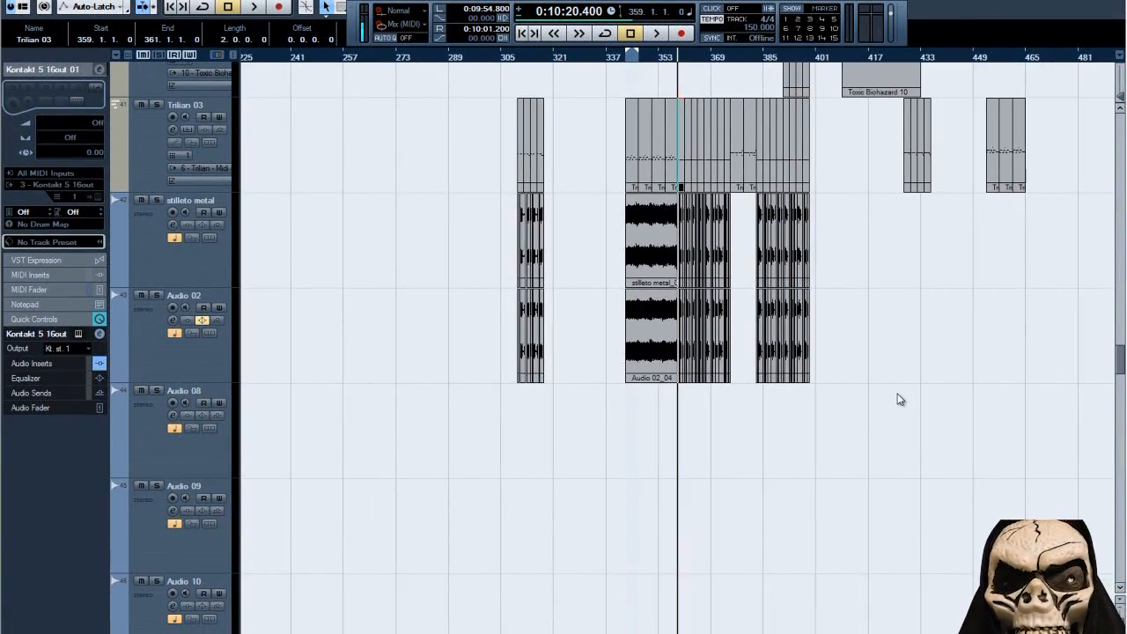
scroll(900, 400, "up", 3)
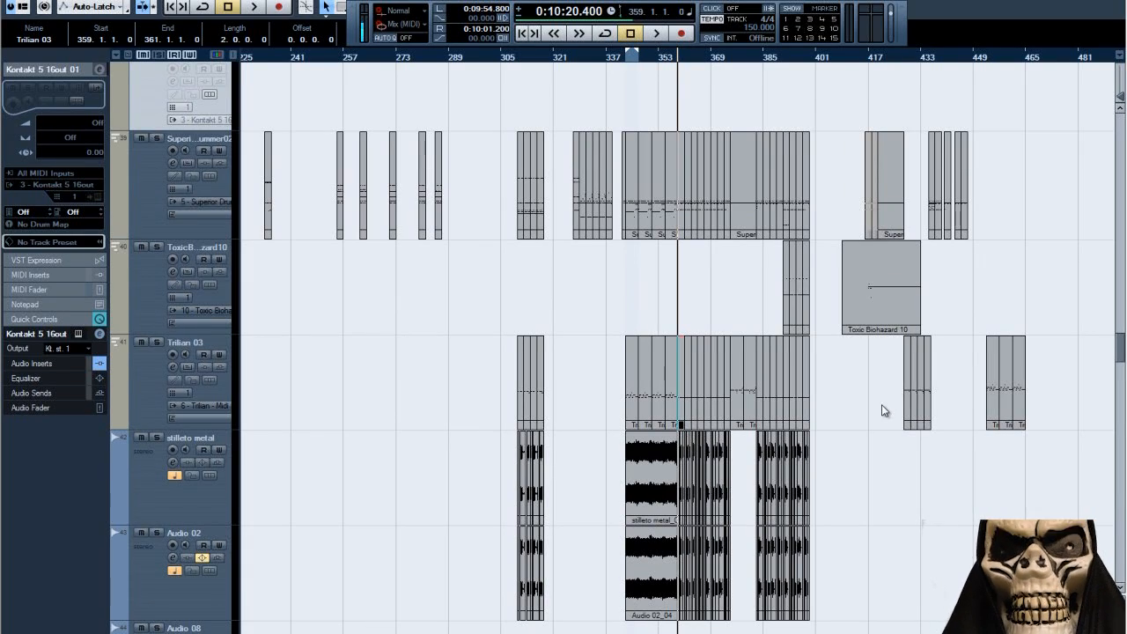
scroll(884, 411, "up", 5)
scroll(879, 410, "down", 5)
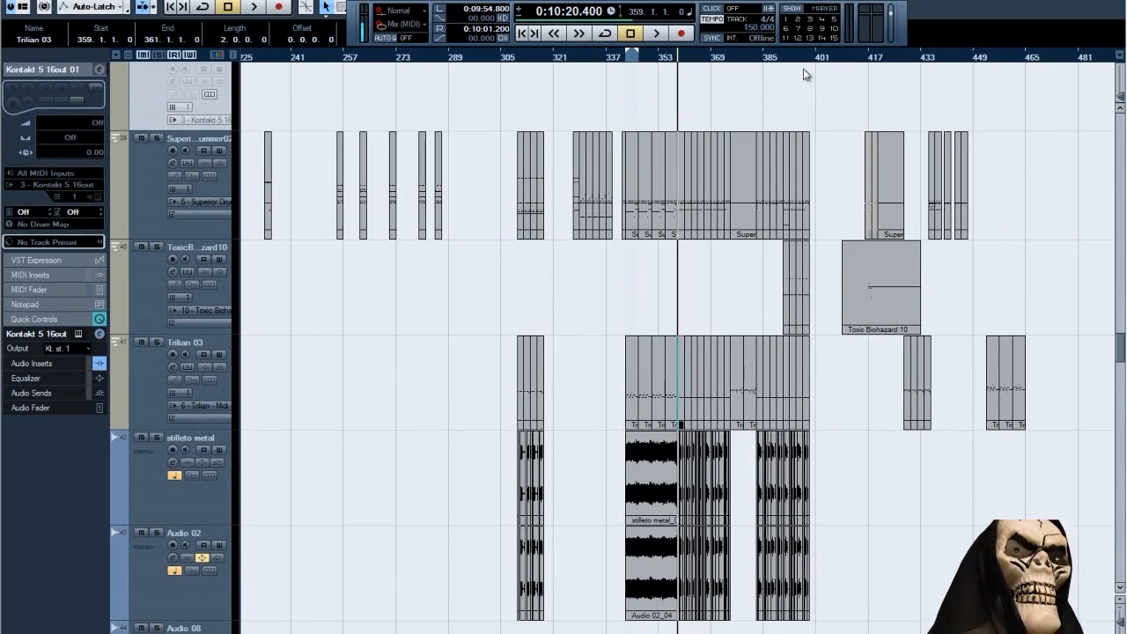
Select the Superior Drummer 02 events from bar 342 to about bar 399 and set the locators to that selection.
mouse_move(805, 58)
left_mouse_down()
mouse_move(801, 77)
mouse_move(814, 77)
left_mouse_up()
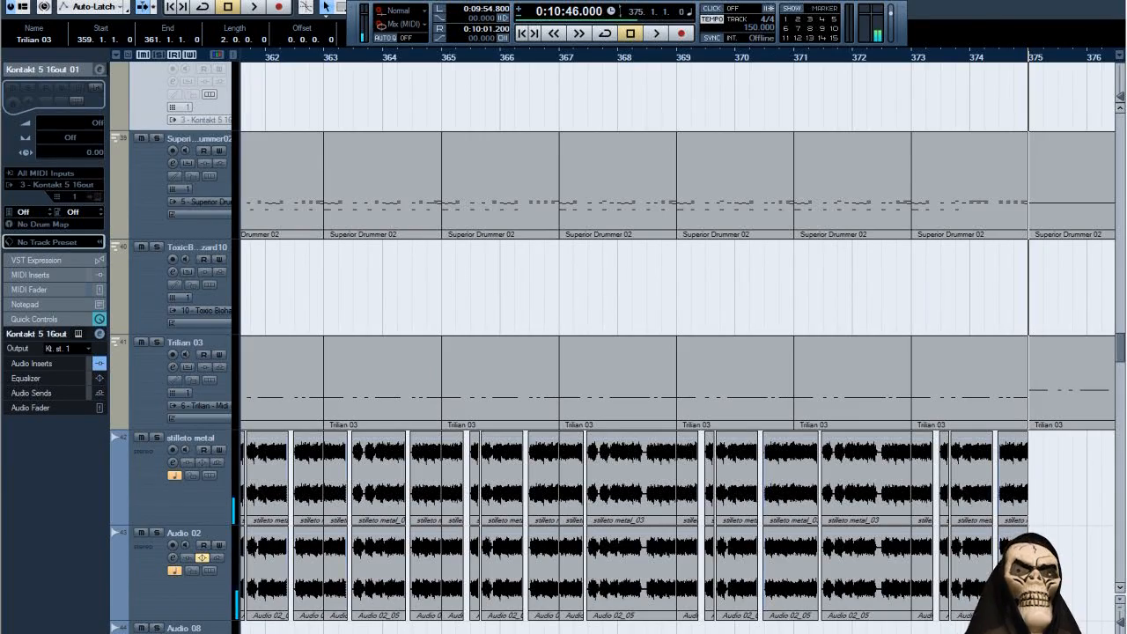
key("g")
key("g")
key("g")
key("g")
key("g")
key("g")
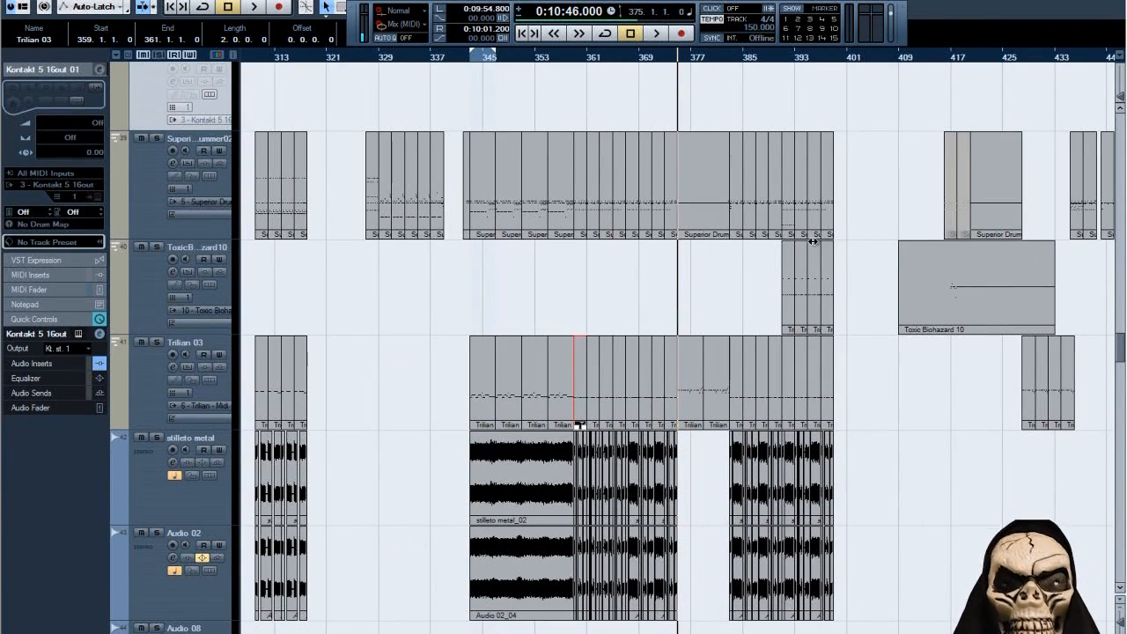
left_click_drag(870, 202, 465, 143)
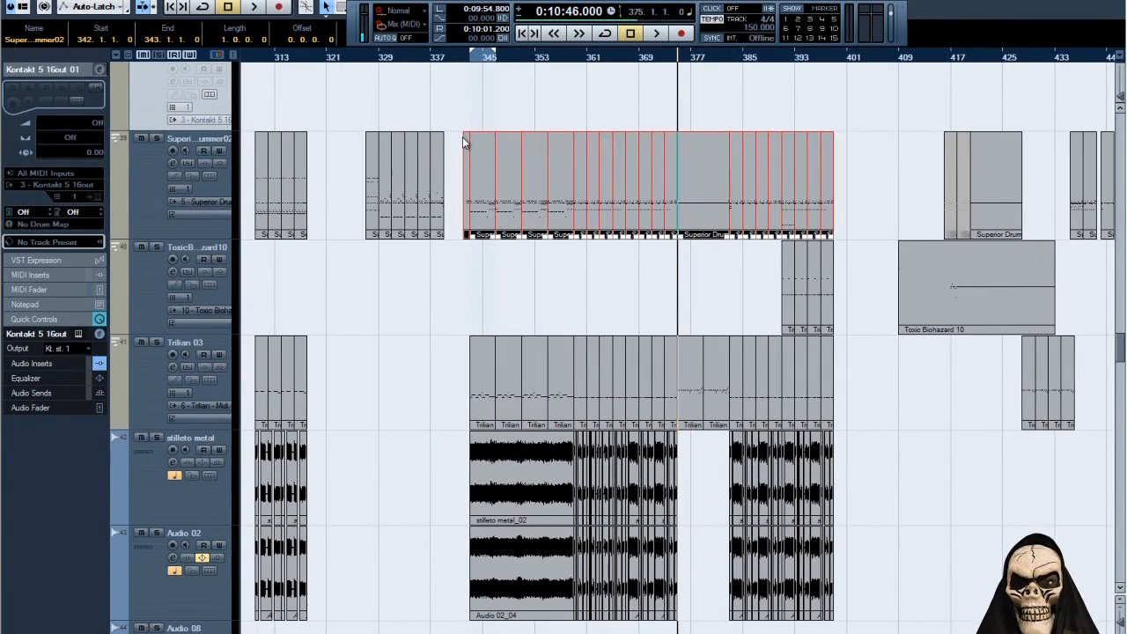
key("p")
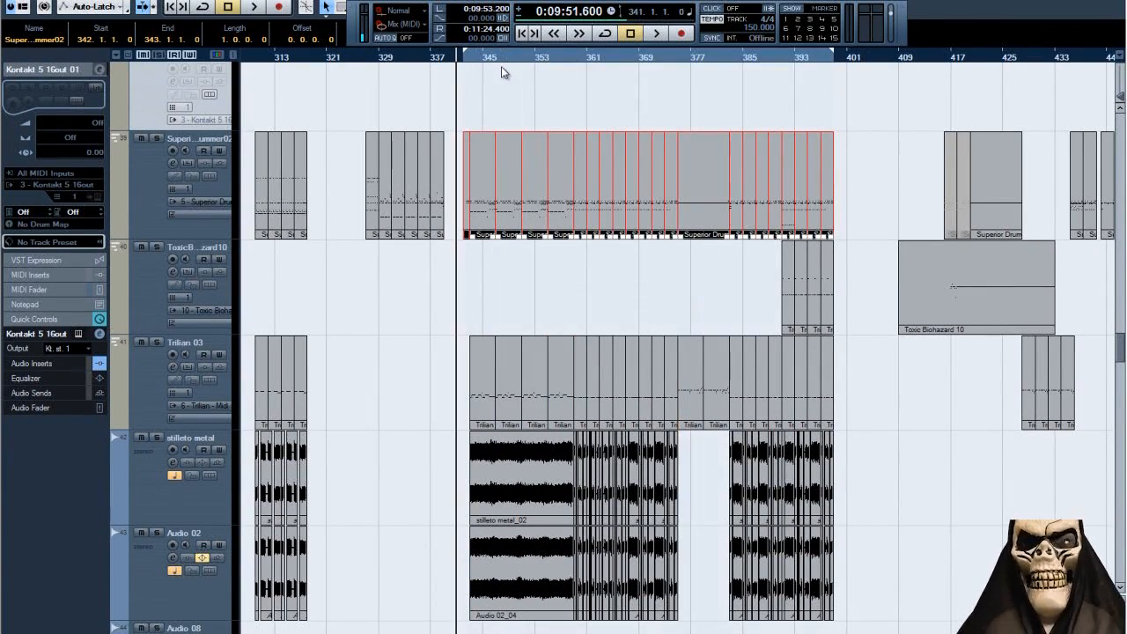
Play the full mix from bar 341 and examine the layered guitar tracks, including jsx and ola triple koloss, while it runs.
left_click(656, 35)
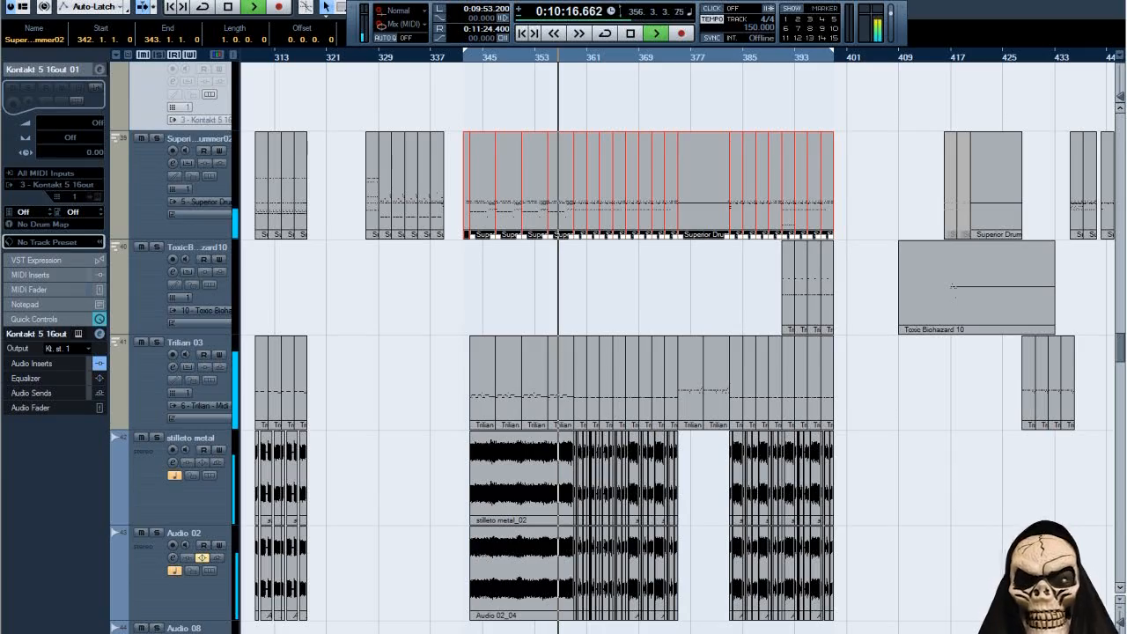
key("h")
key("h")
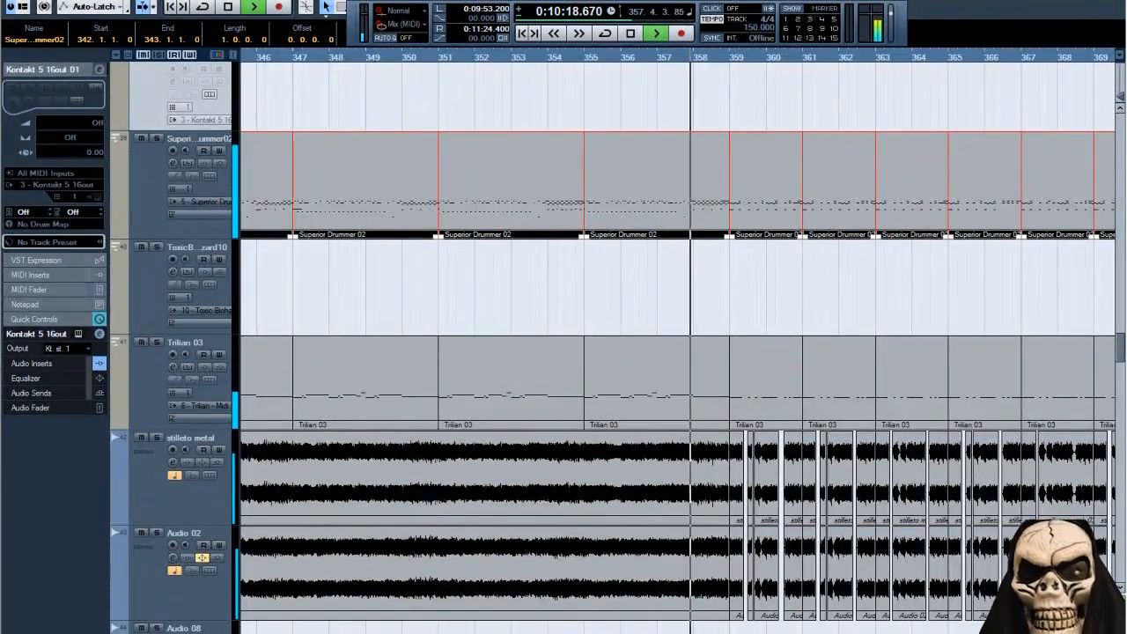
key("h")
key("h")
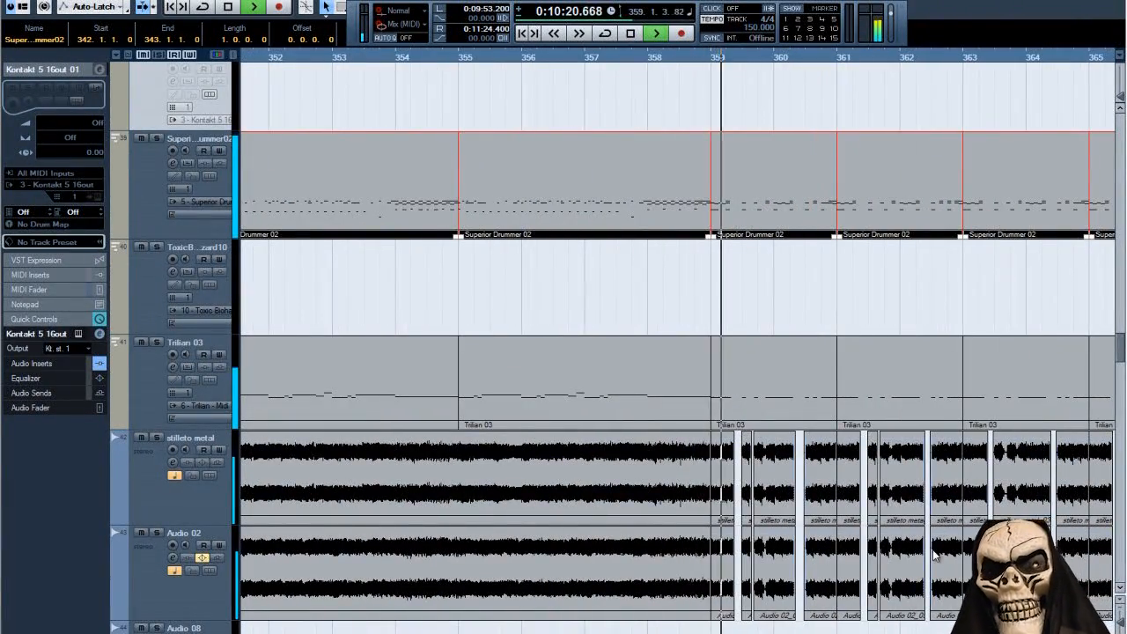
scroll(933, 549, "down", 8)
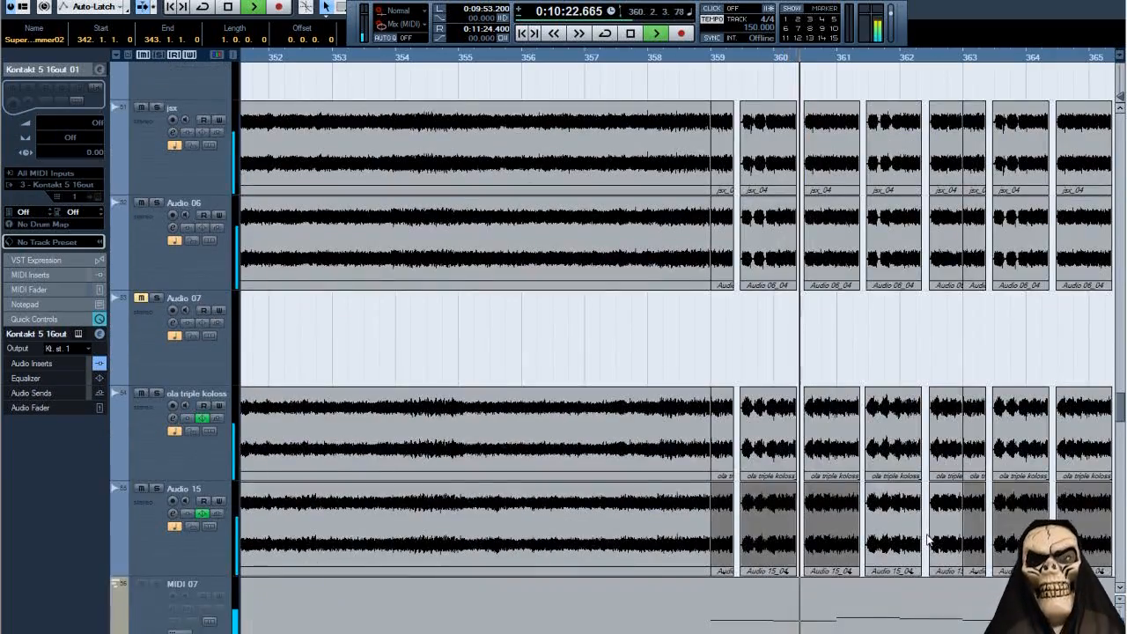
scroll(928, 540, "up", 2)
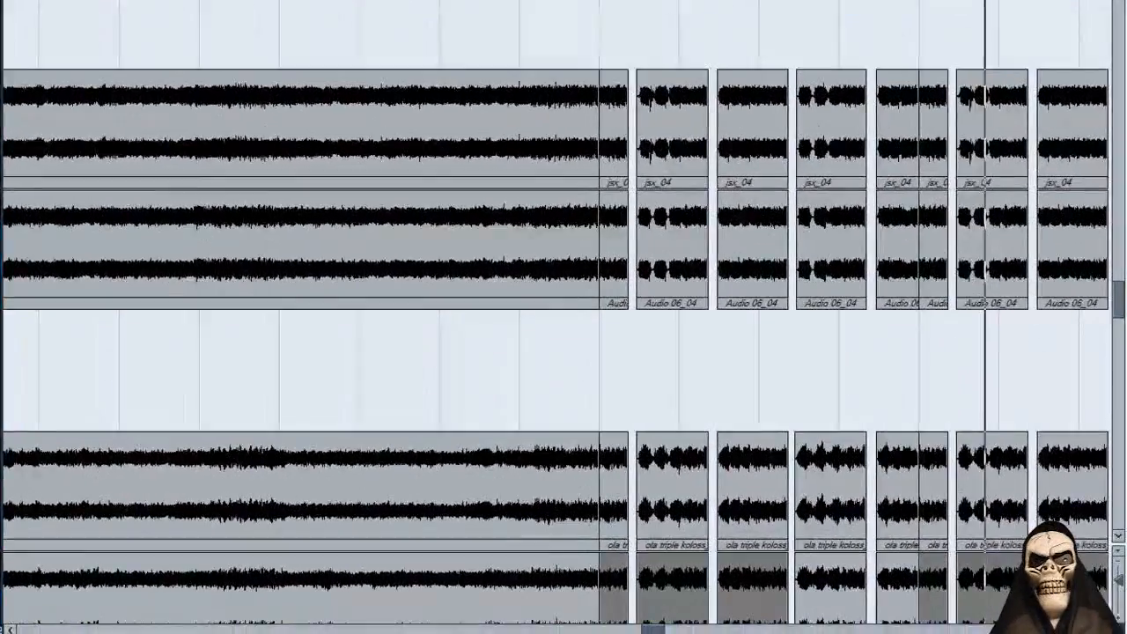
key("g")
key("g")
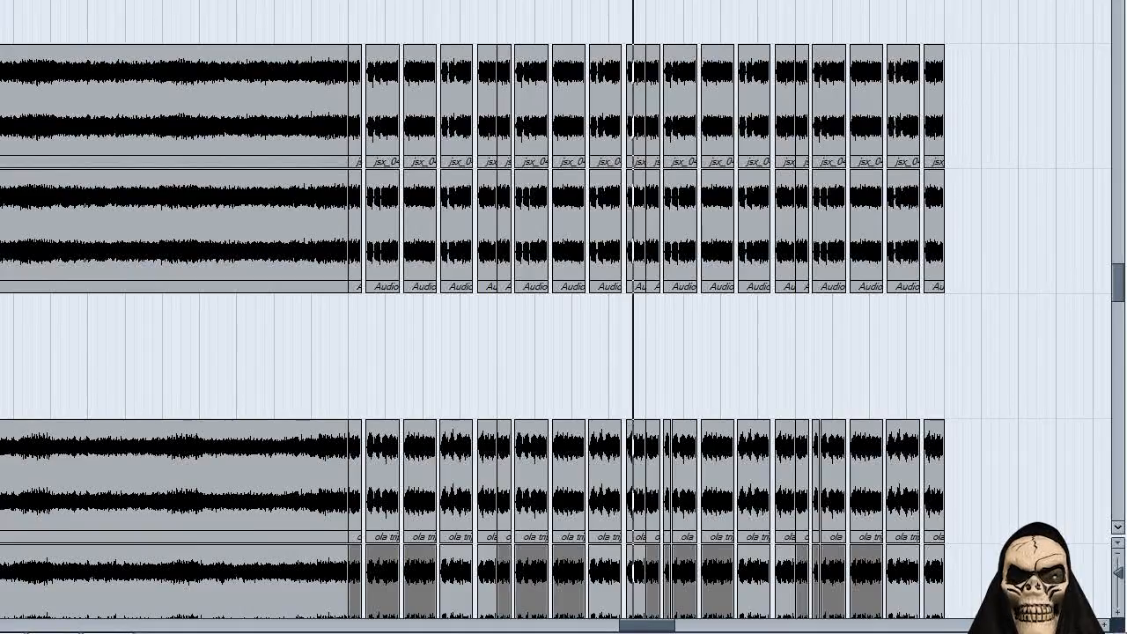
key("g")
key("g")
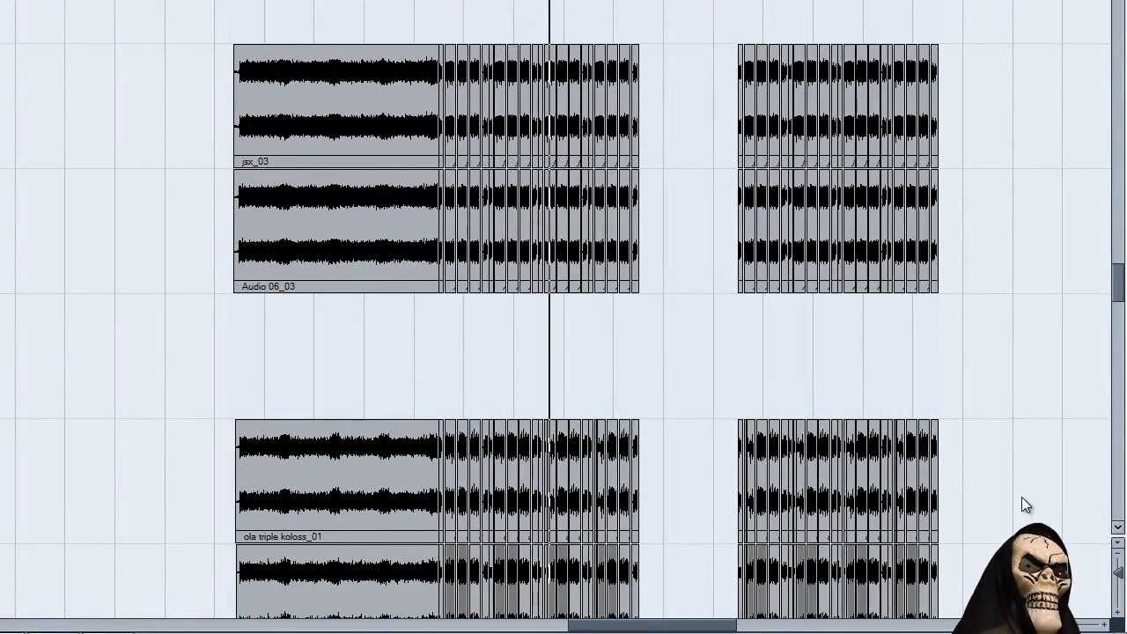